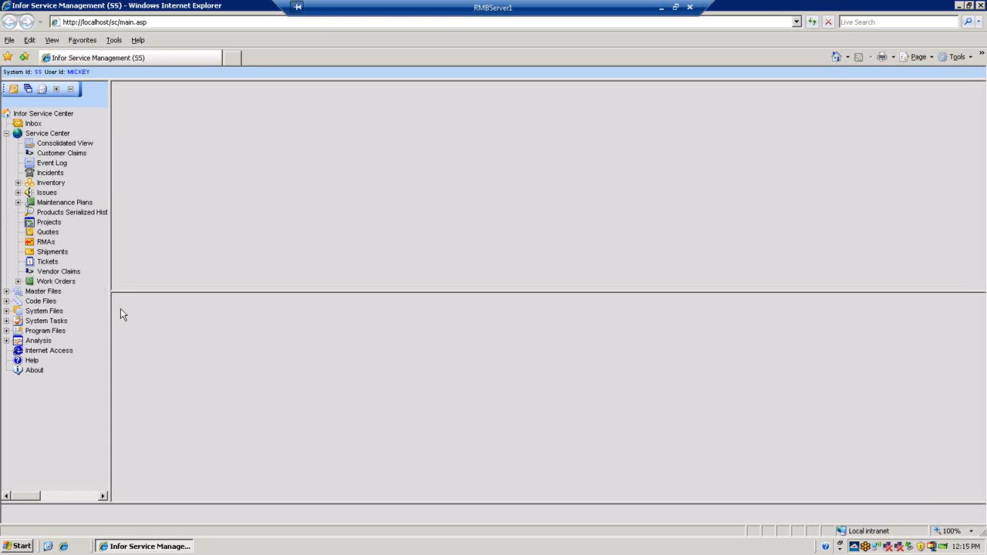
Load all documents in the Service Center's Consolidated View and enlarge the list to fill the window
click(71, 144)
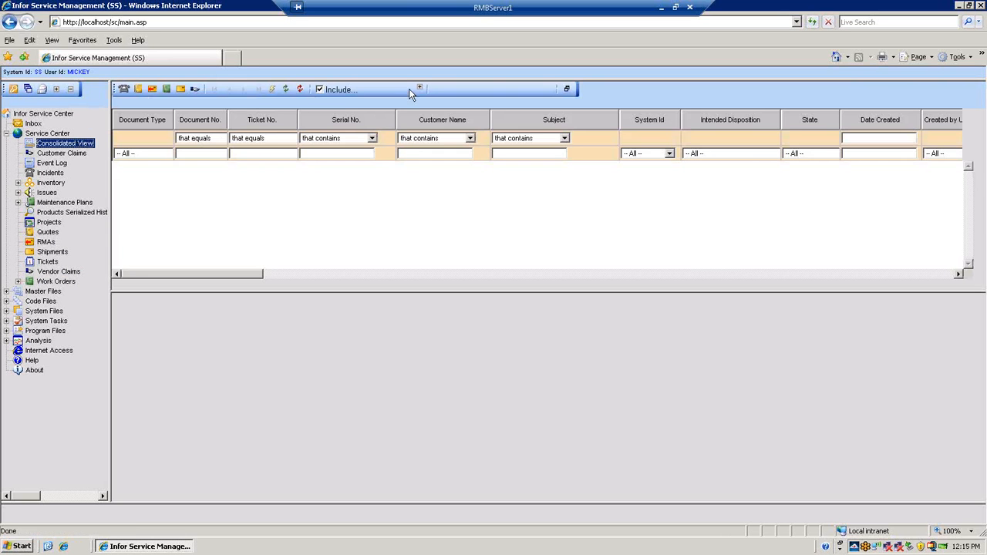
click(419, 89)
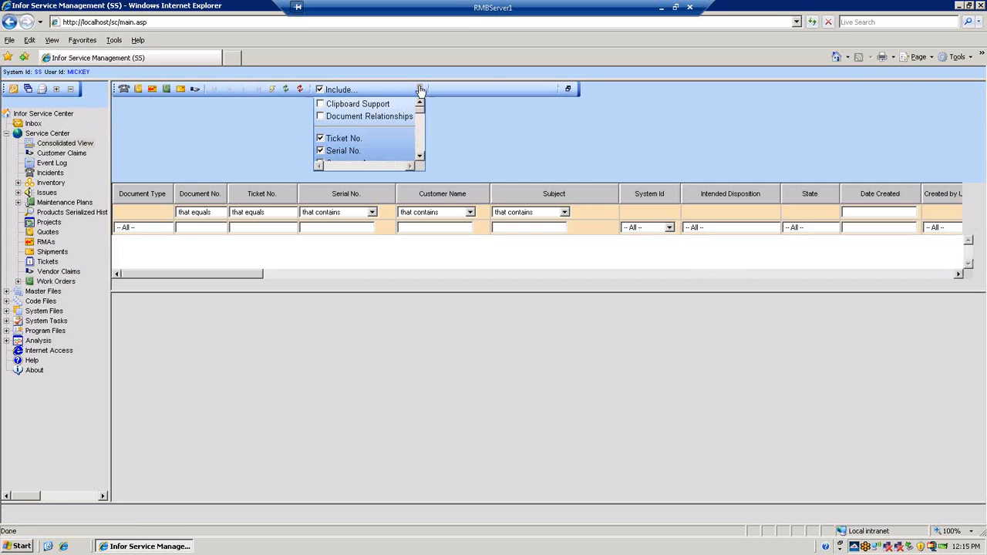
click(276, 91)
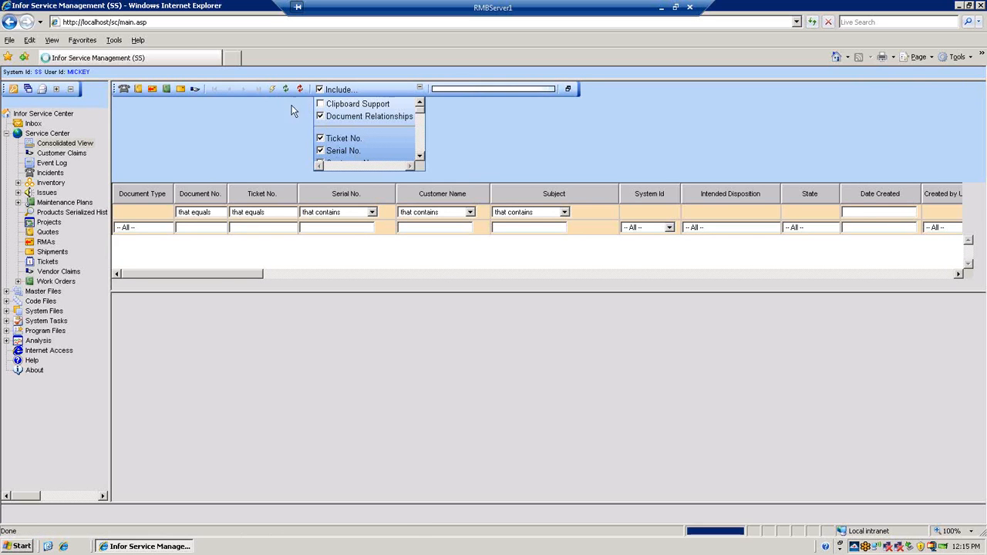
click(567, 90)
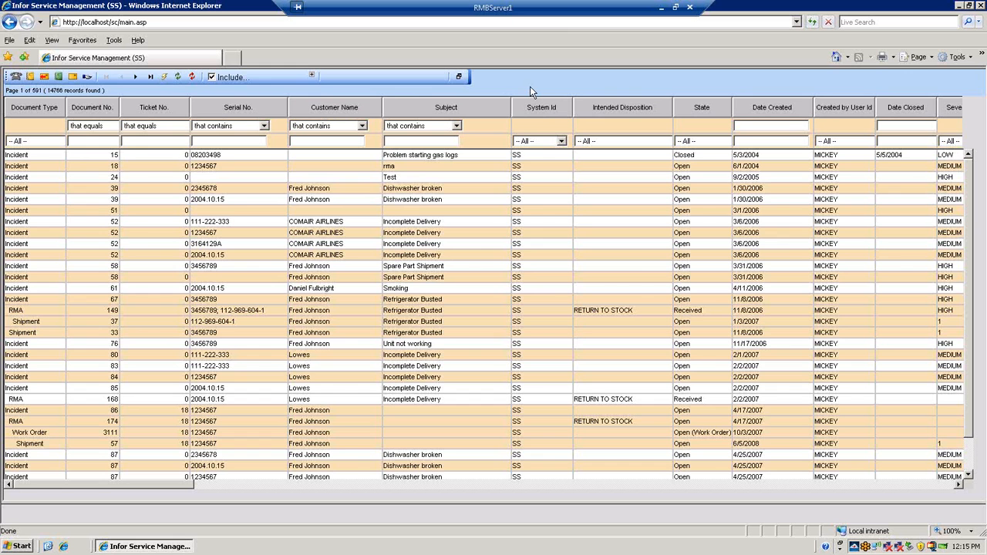
Review the include options of the consolidated list, from document relationships to the optional columns, and collapse them again
drag(415, 110, 338, 115)
click(312, 79)
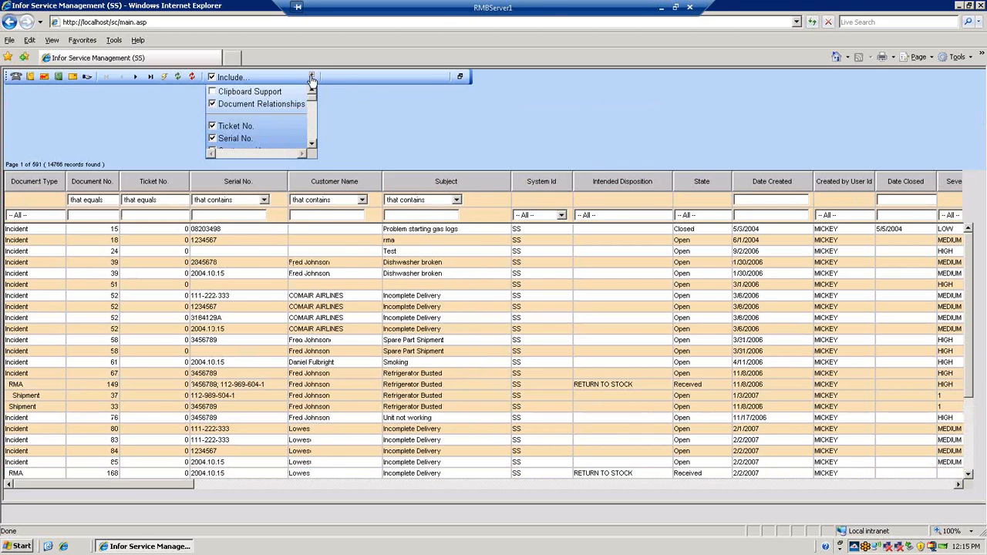
click(313, 146)
click(312, 146)
click(313, 147)
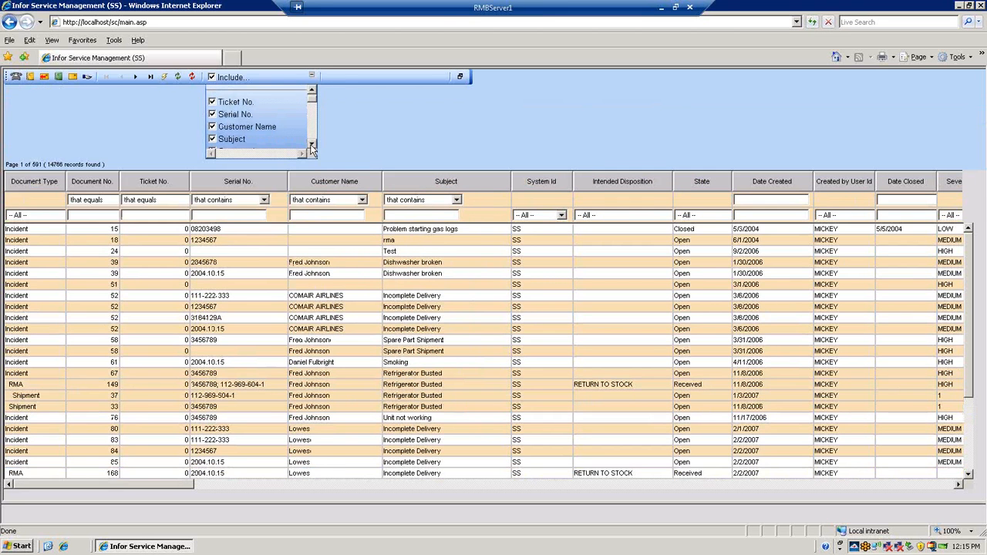
click(312, 77)
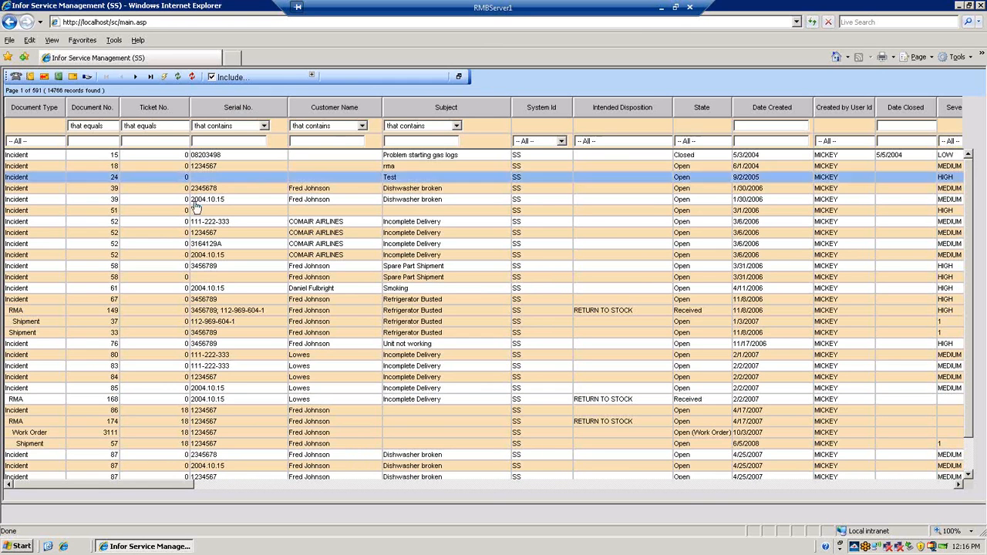
Trace the document hierarchy of incident 86 through its related RMA, work order and shipment rows, and back up
click(11, 412)
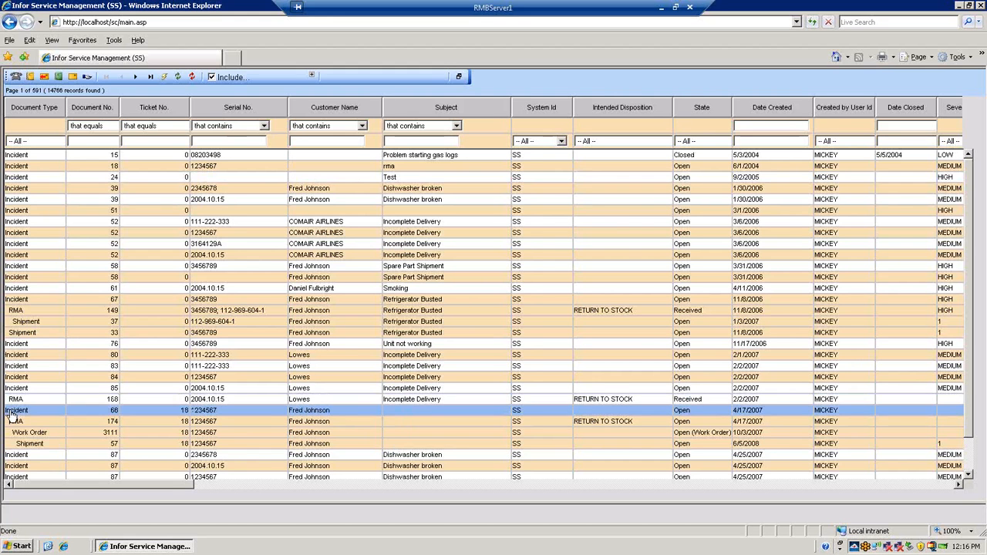
click(12, 421)
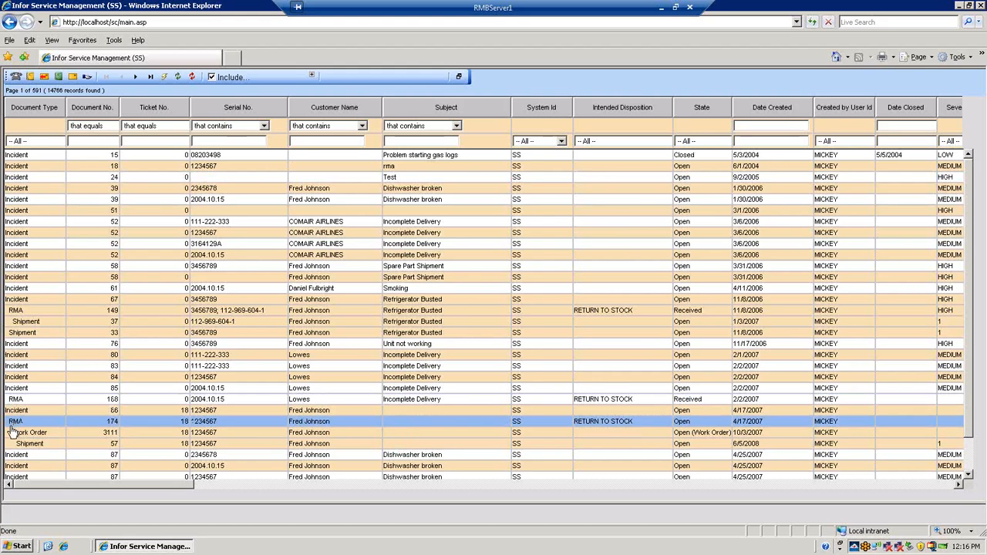
click(11, 432)
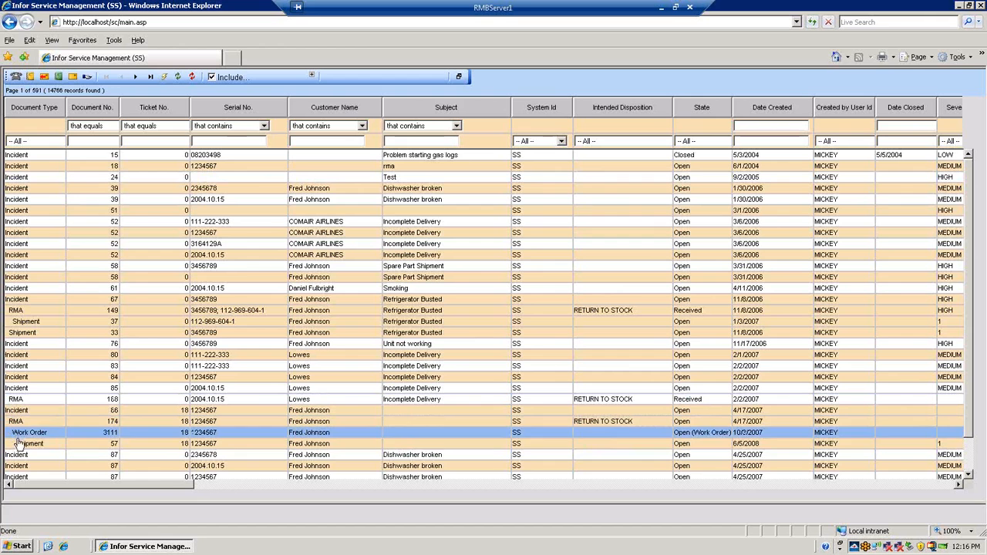
click(20, 446)
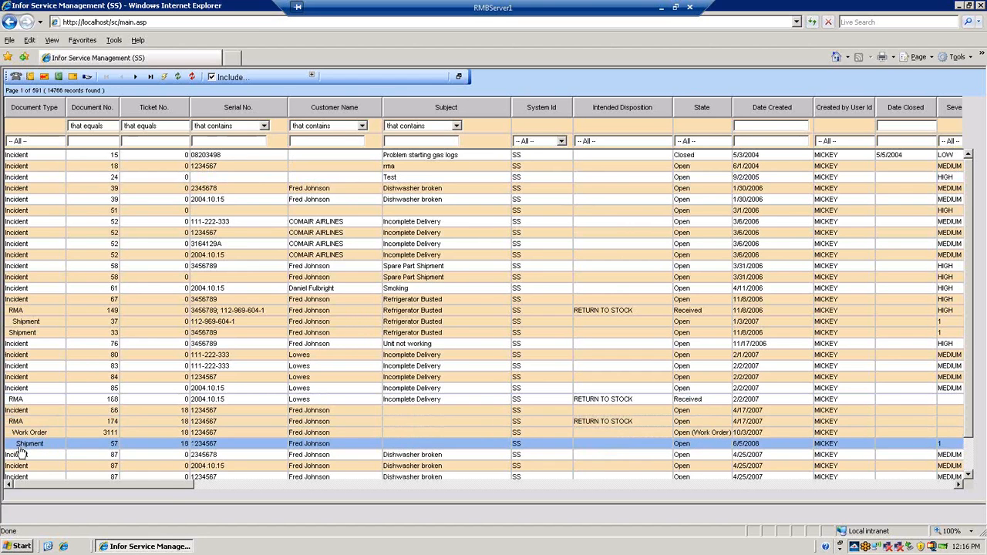
click(16, 435)
click(12, 423)
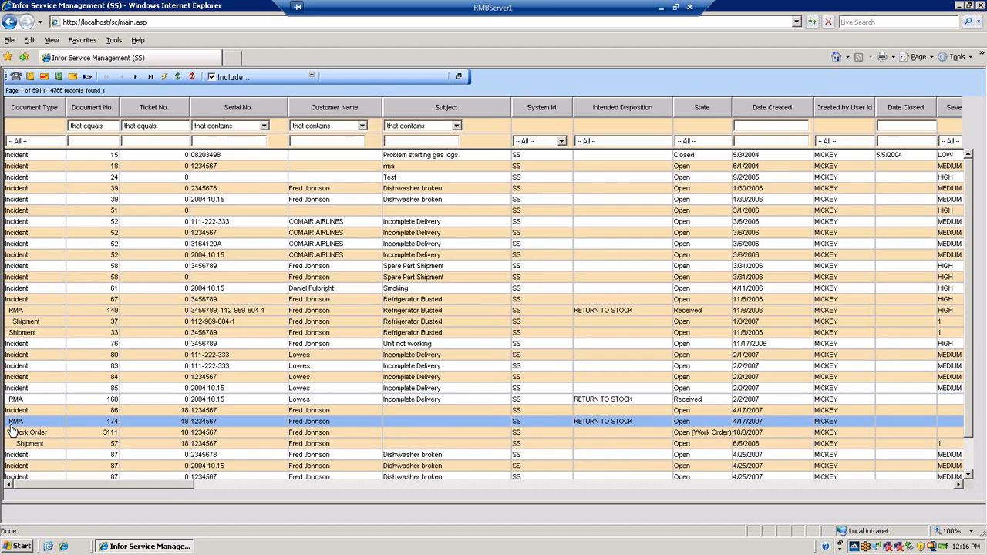
click(8, 412)
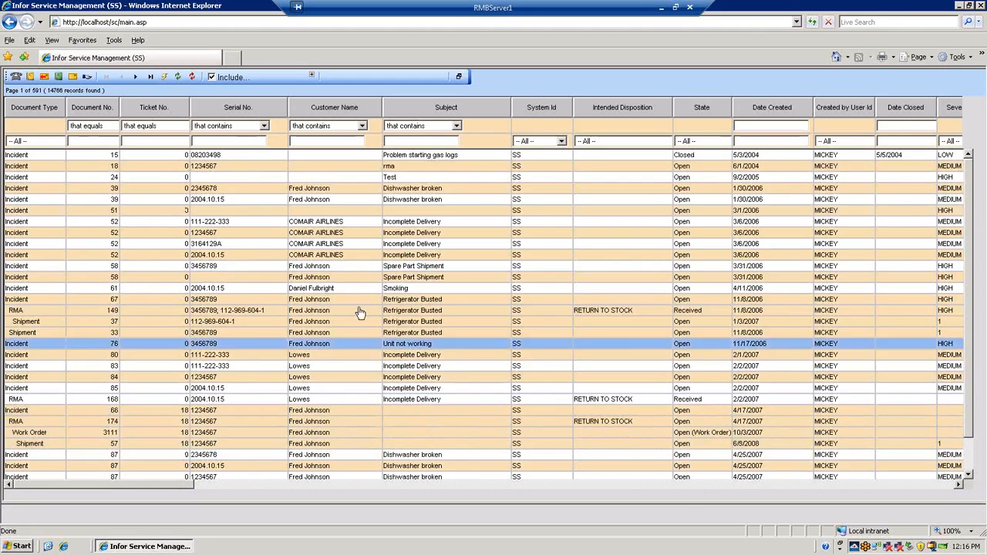
Restore the split view and display the details of incident 86, its related RMA and its work order in turn
click(459, 75)
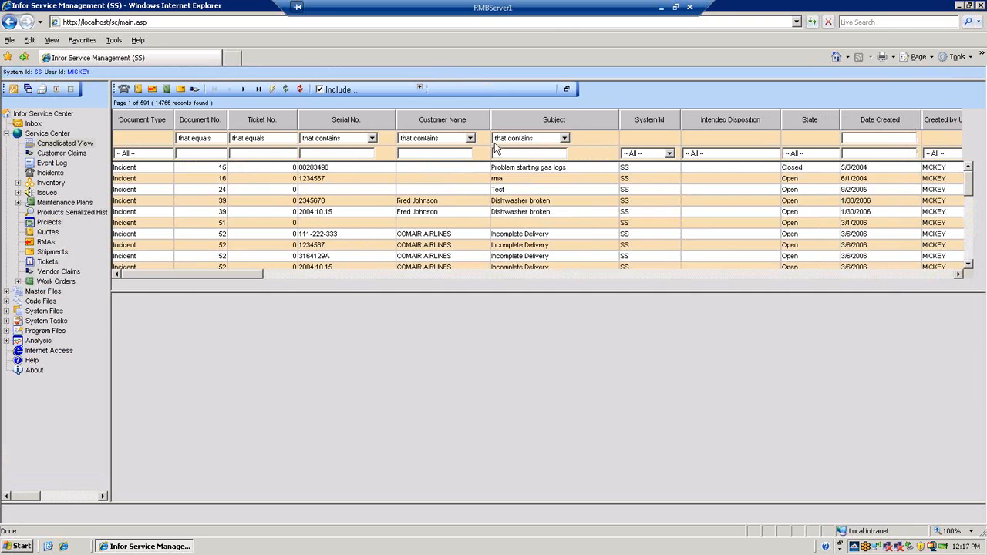
scroll(489, 223, down, 5)
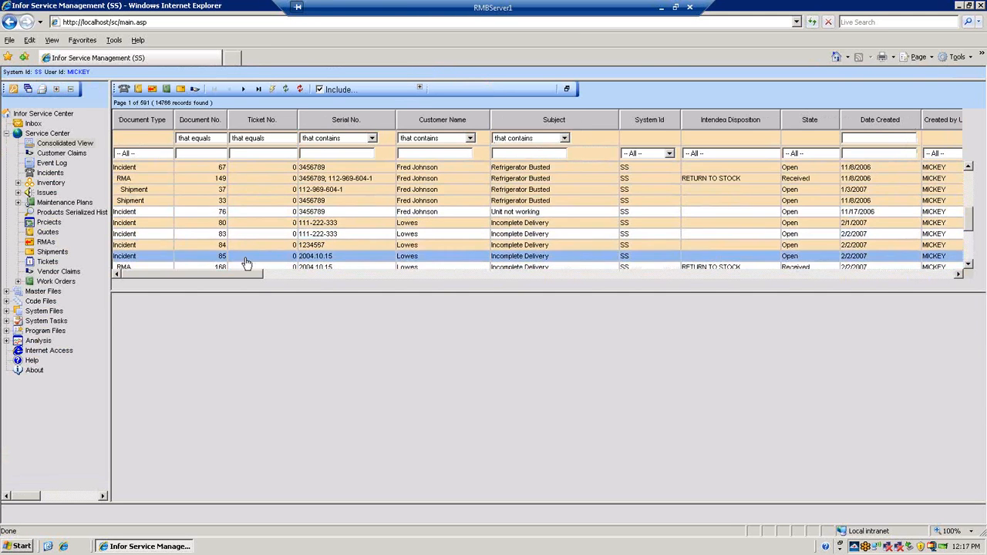
scroll(244, 258, down, 4)
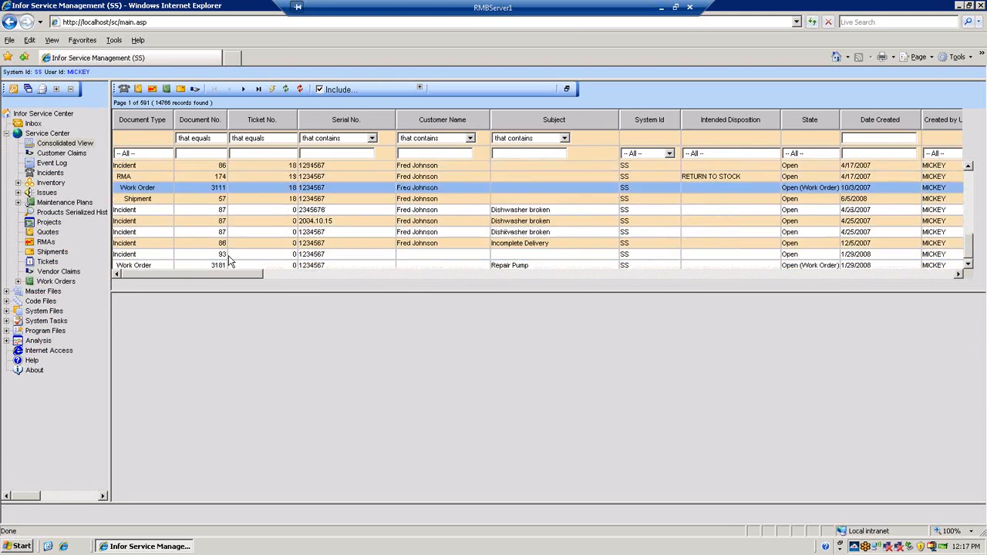
click(149, 168)
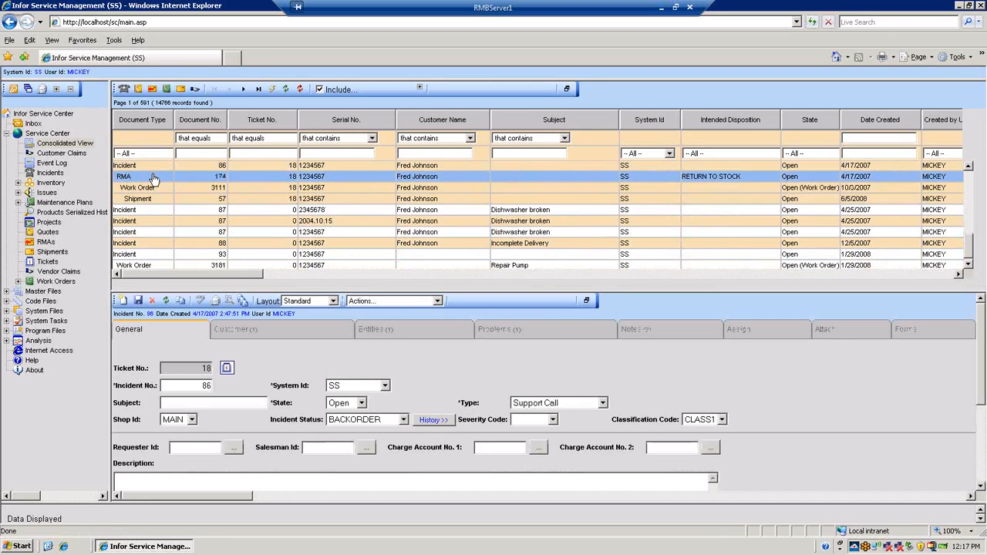
click(153, 178)
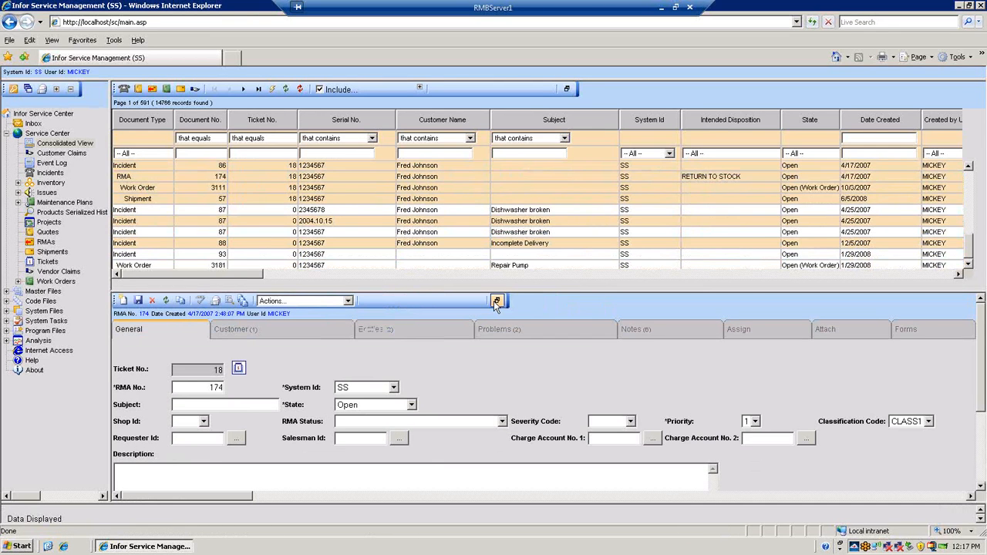
click(147, 189)
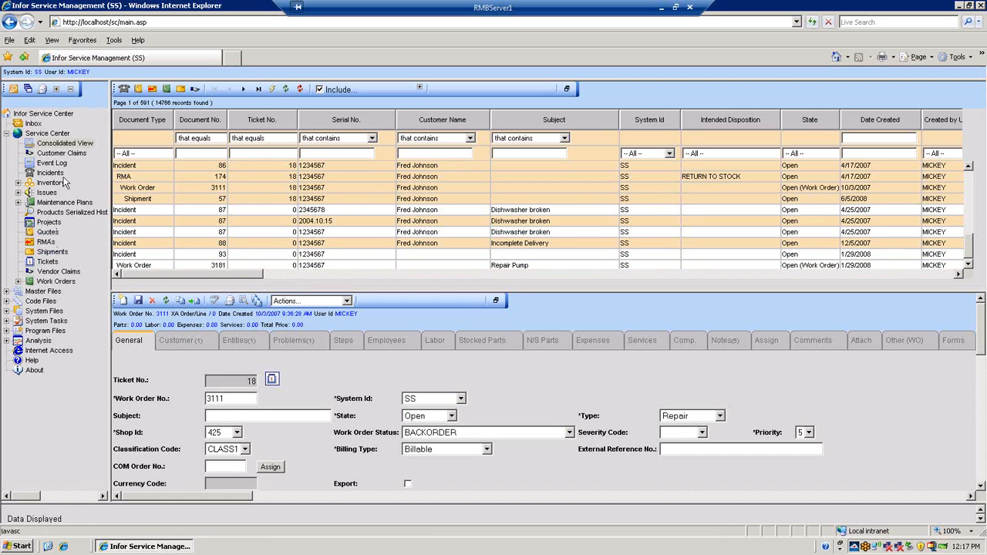
Log out, log in with the restricted user's ID and password, and expand that account's whole navigation tree
click(16, 91)
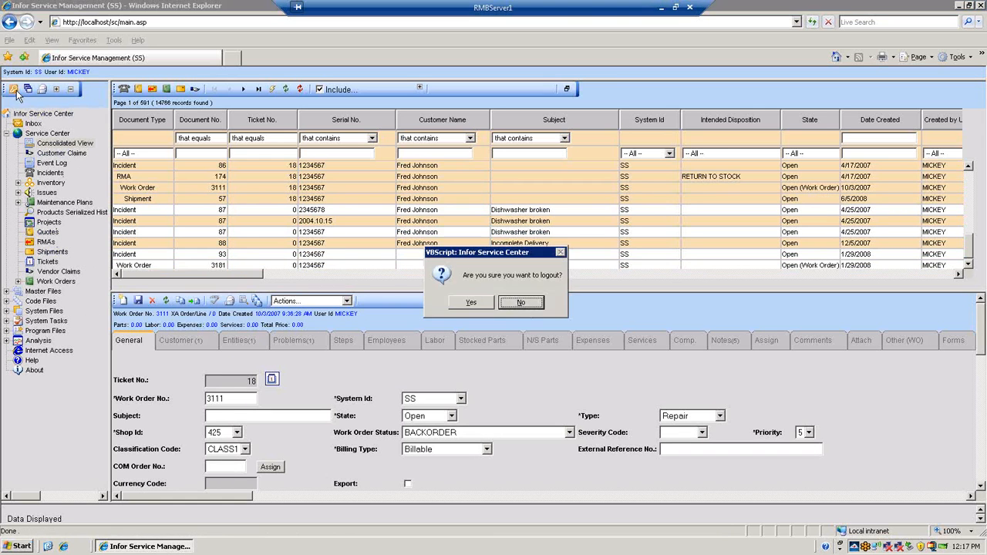
click(475, 304)
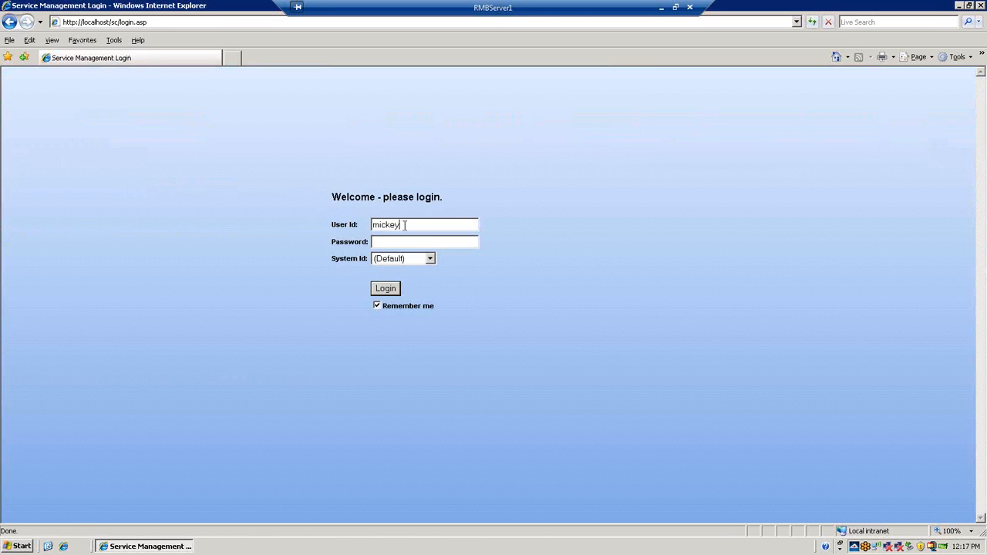
text(limitedlimited)
key(Return)
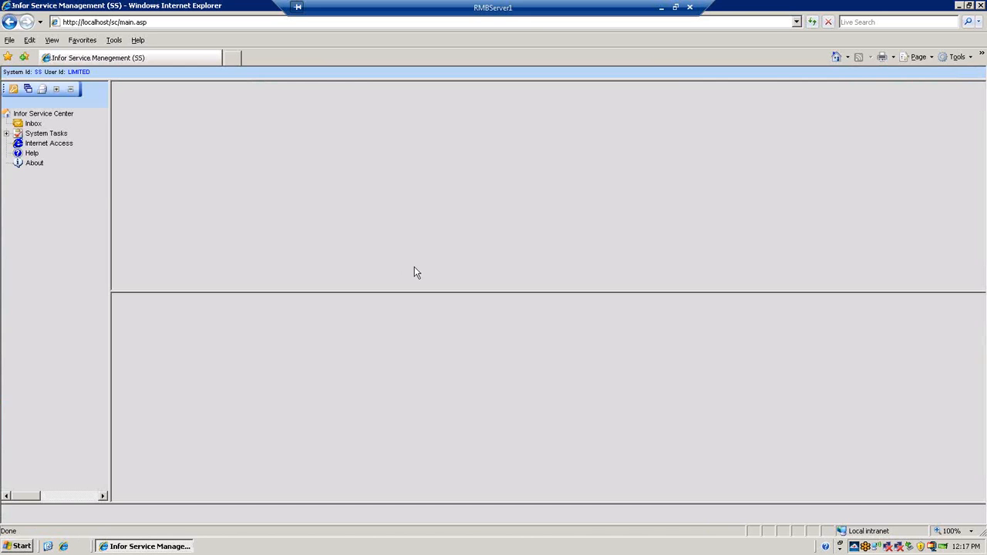
click(56, 90)
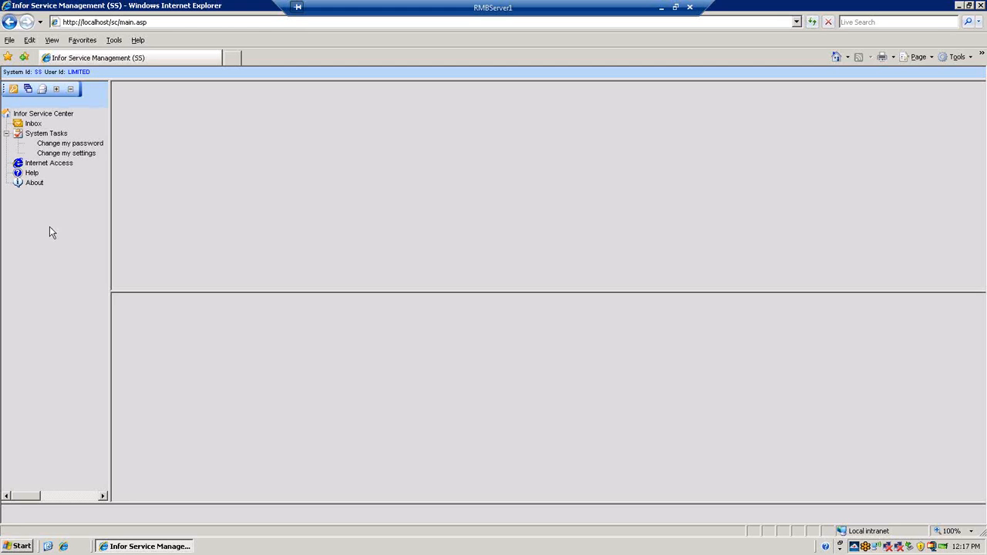
Log out of the restricted account and log back in with the original full-access user's ID and password
click(13, 88)
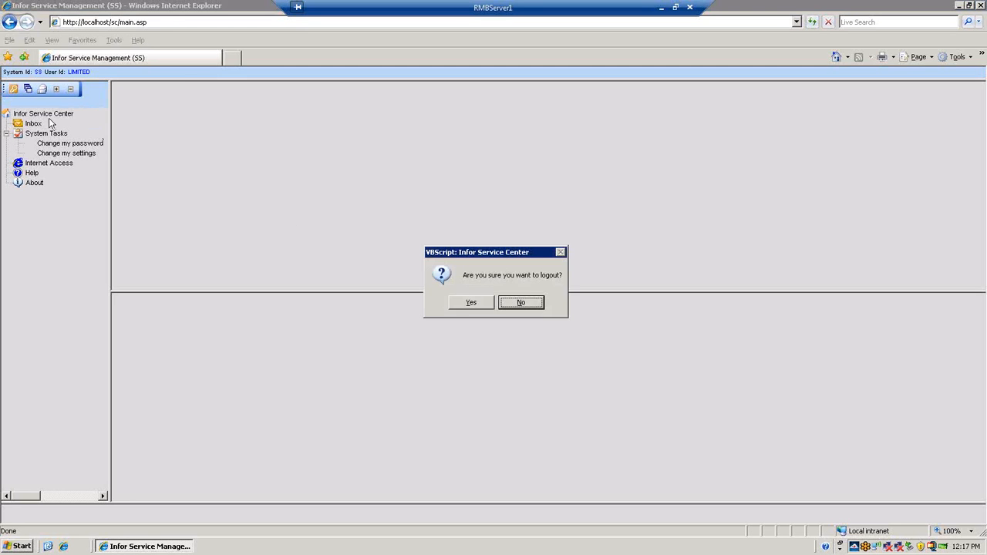
click(471, 303)
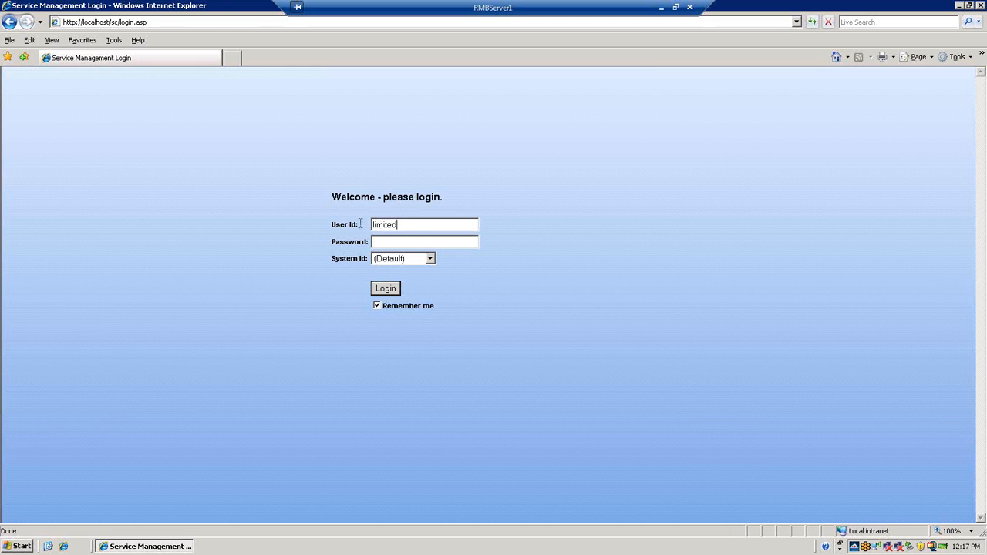
key(ctrl+a)
text(mickey)
key(Tab)
text(mouse)
key(Return)
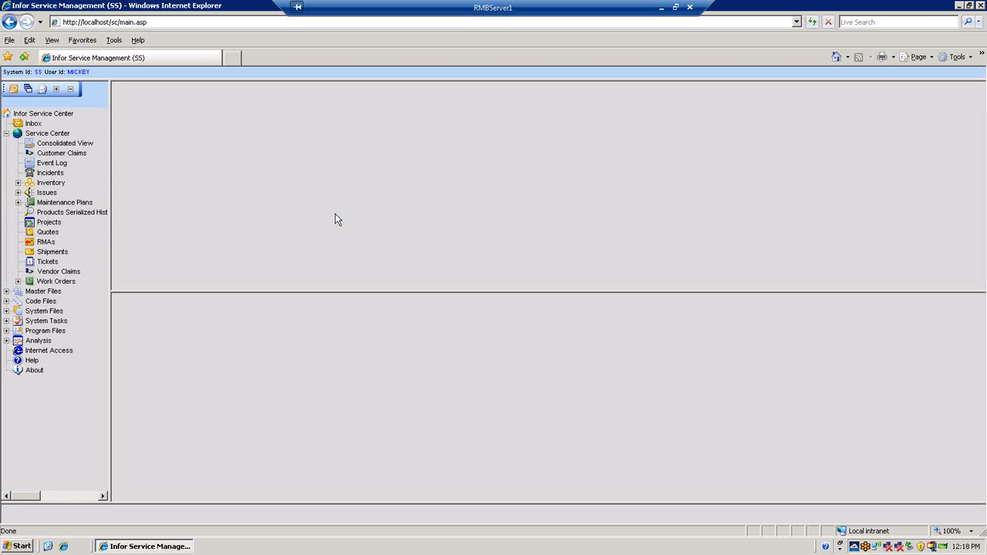
Load the list of open RMAs, open RMA 300 and enlarge its detail form to fill the window
click(48, 242)
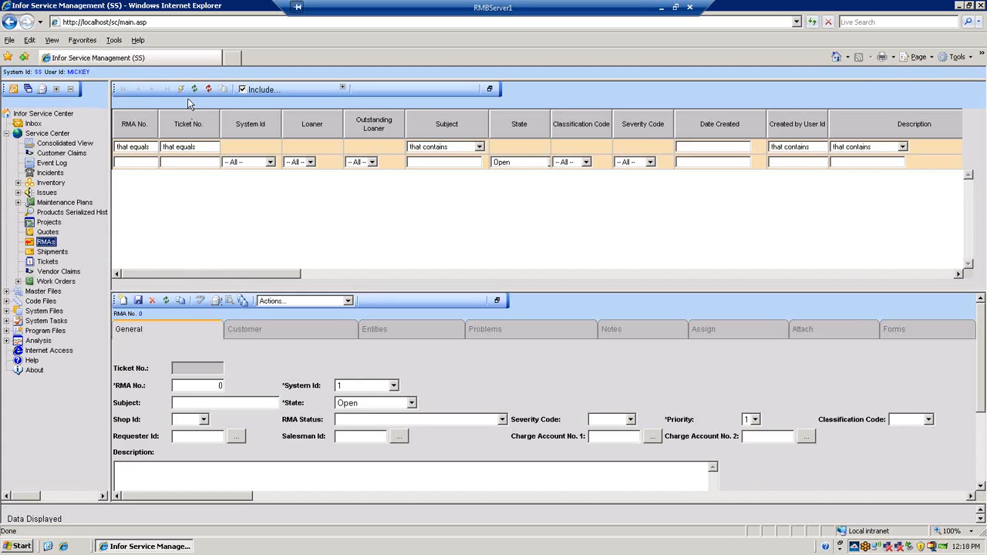
click(182, 90)
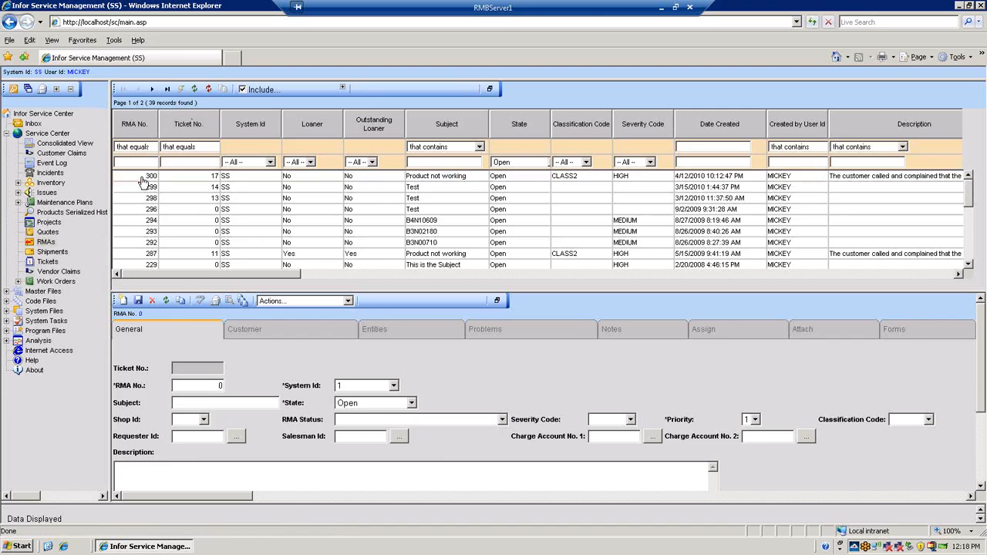
click(142, 179)
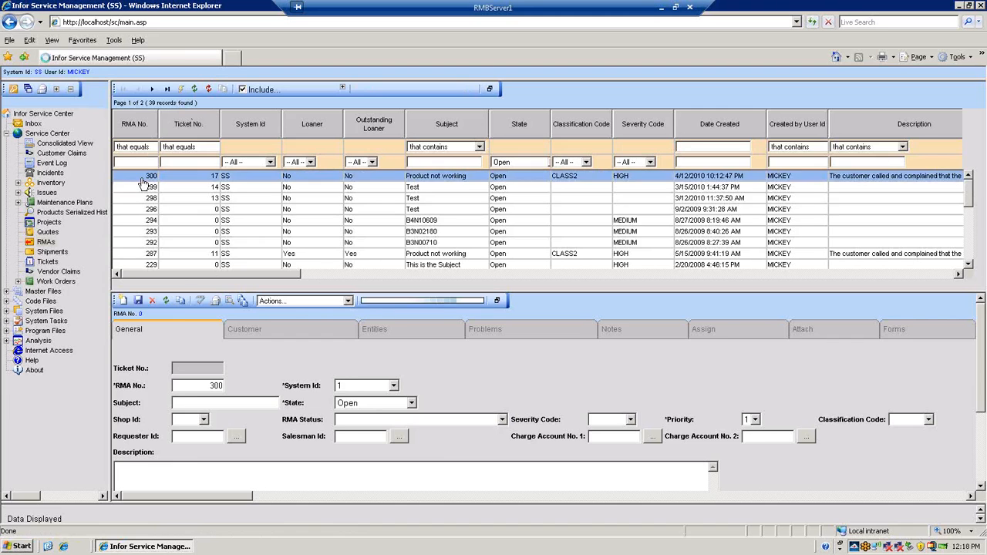
click(497, 300)
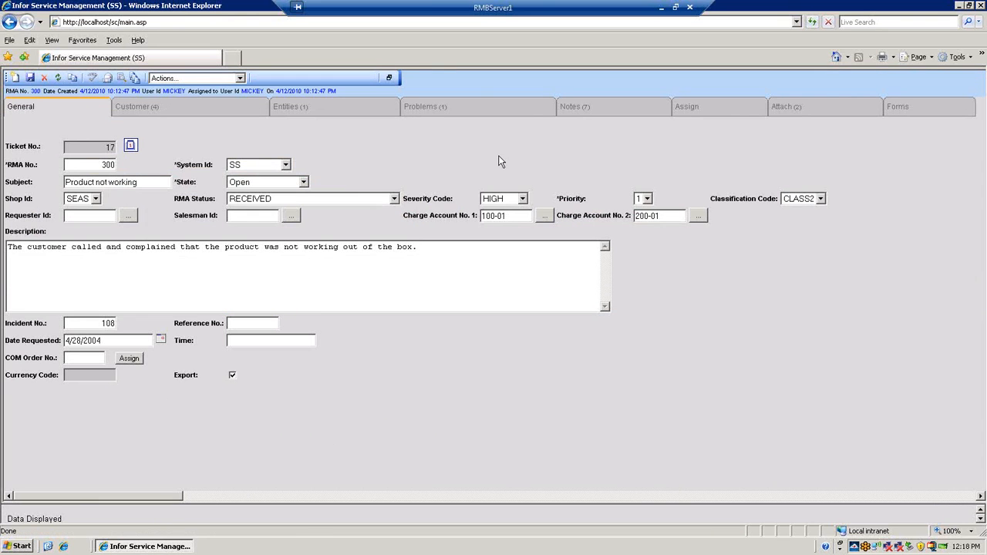
Examine the RMA's assignment settings and the roles available for its first and third assigned role
click(711, 110)
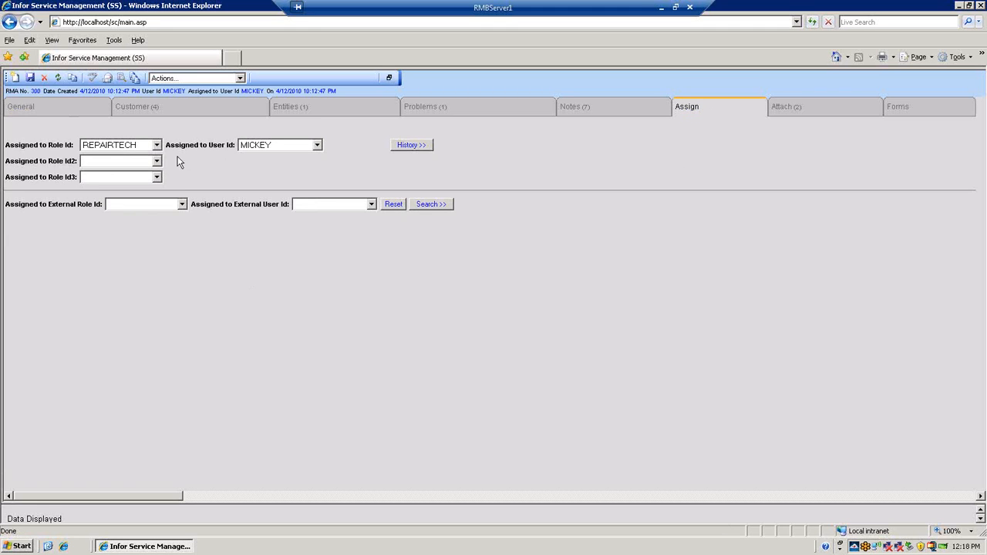
click(157, 145)
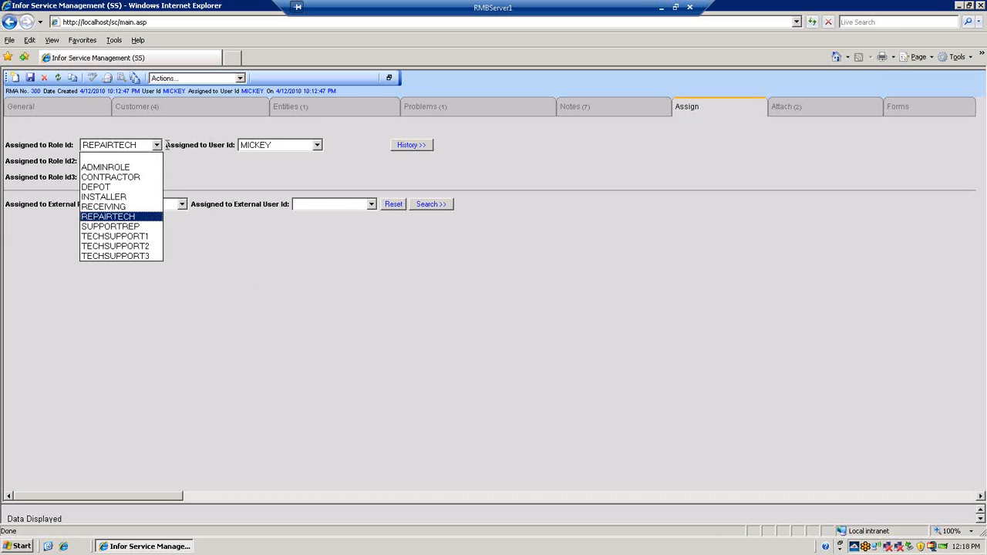
click(176, 165)
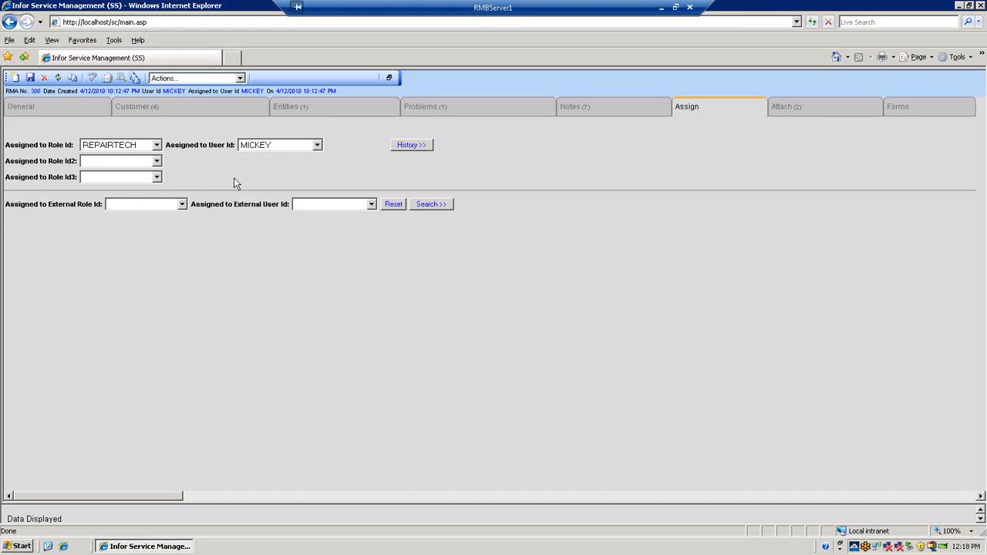
click(157, 178)
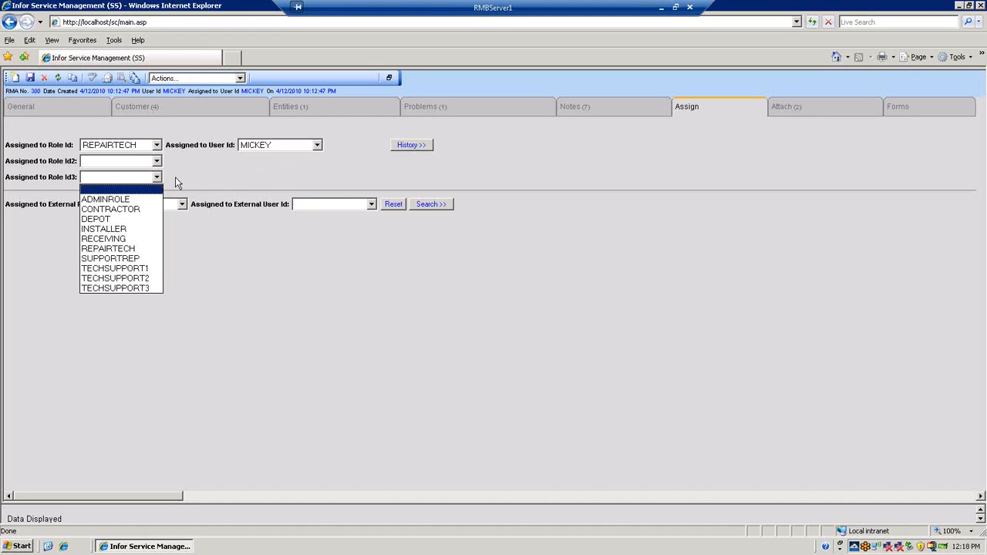
click(175, 177)
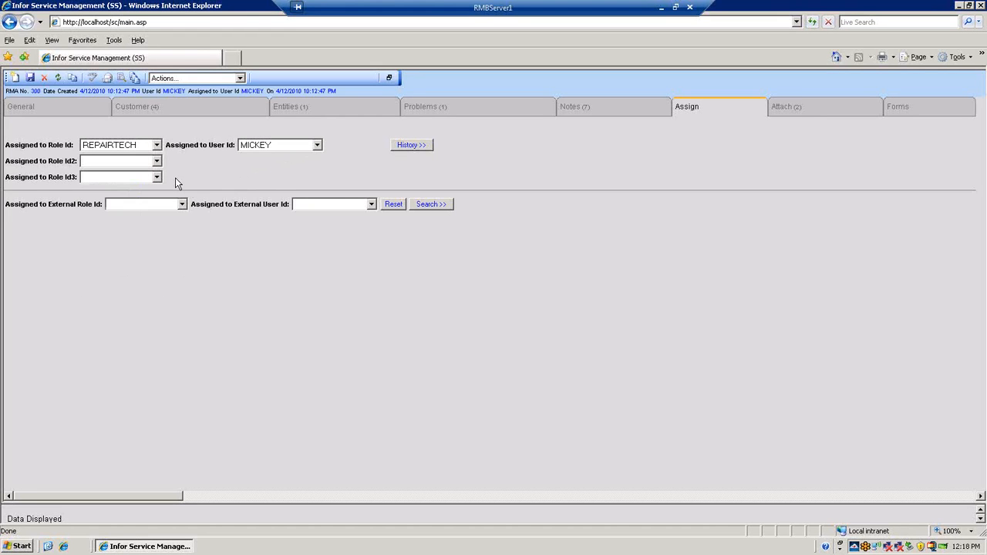
Examine the users available for the RMA's assignment and the file upload window of its second attachment
click(317, 146)
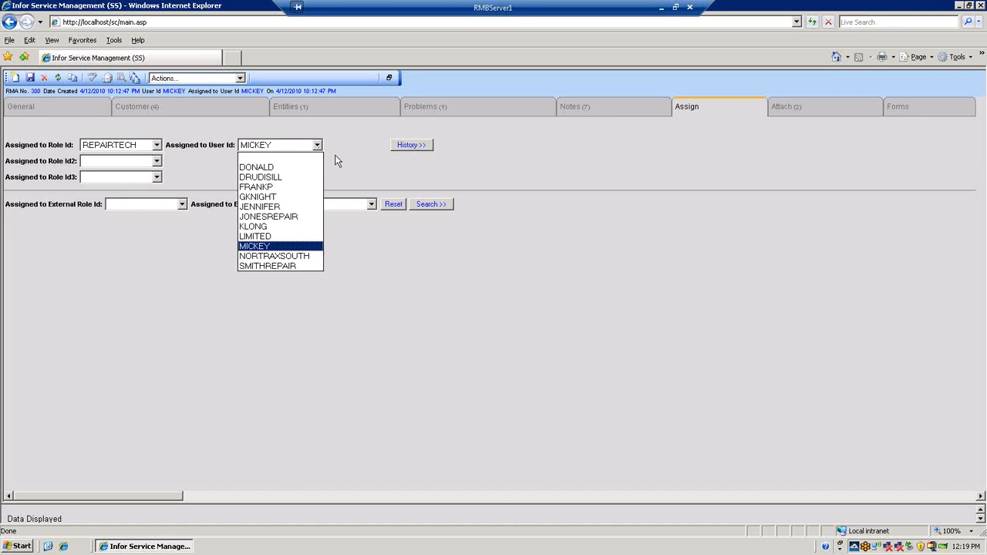
click(337, 153)
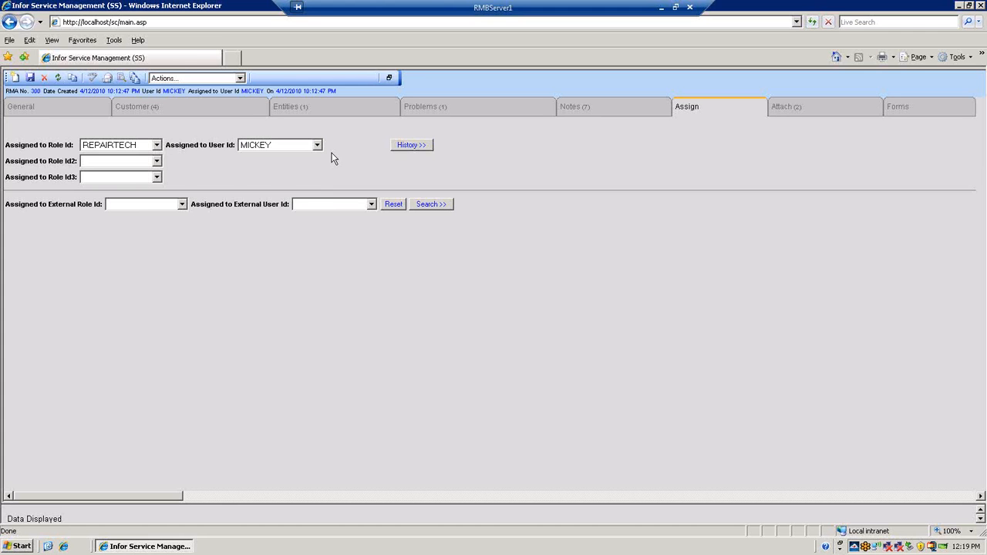
click(832, 113)
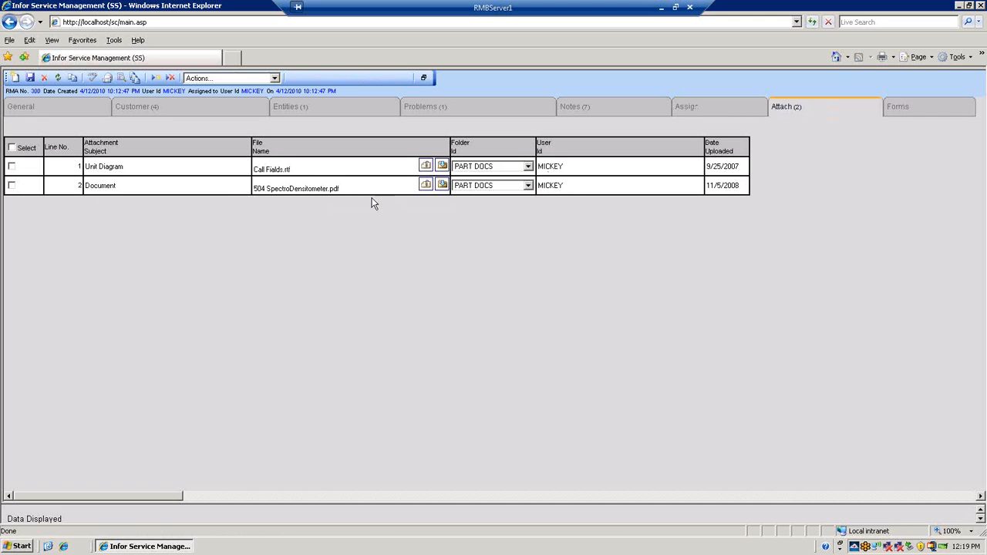
click(425, 186)
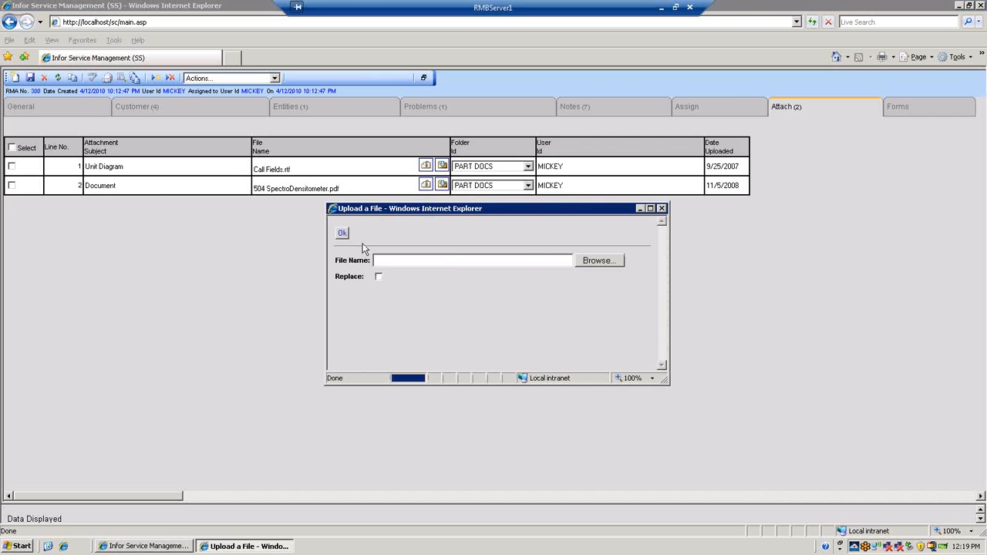
click(662, 209)
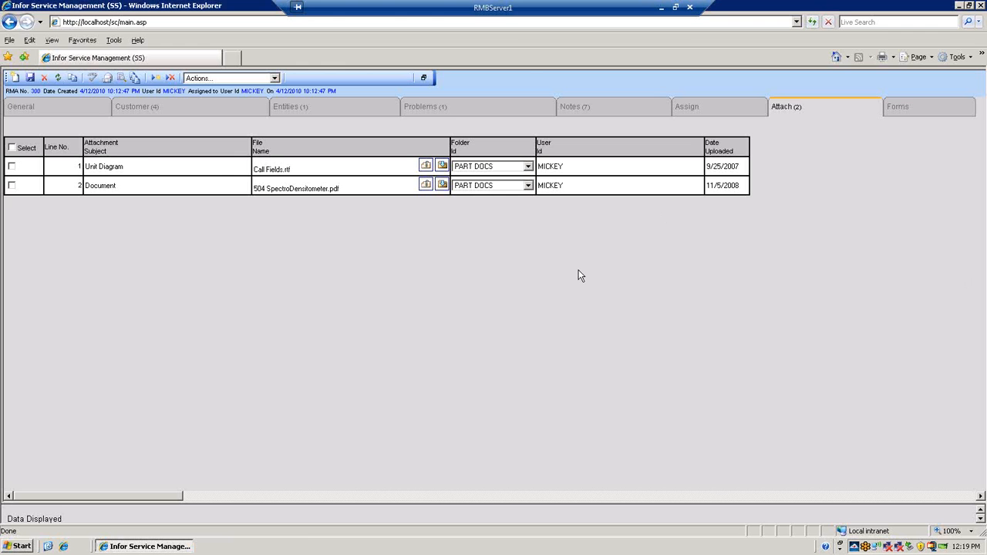
View the RMA Approval Form of the open RMA and preview the e-mail draft that contains it
click(935, 115)
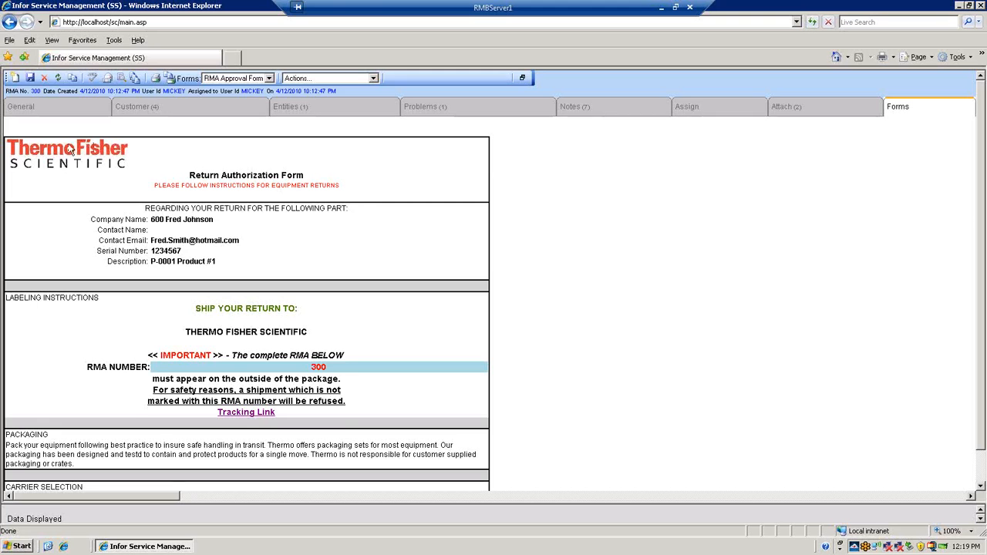
click(109, 80)
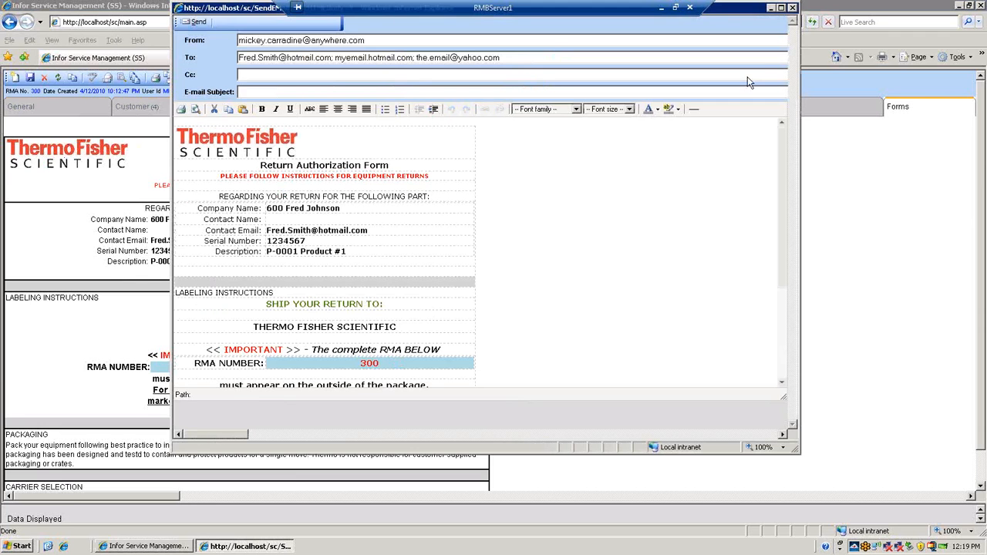
click(794, 7)
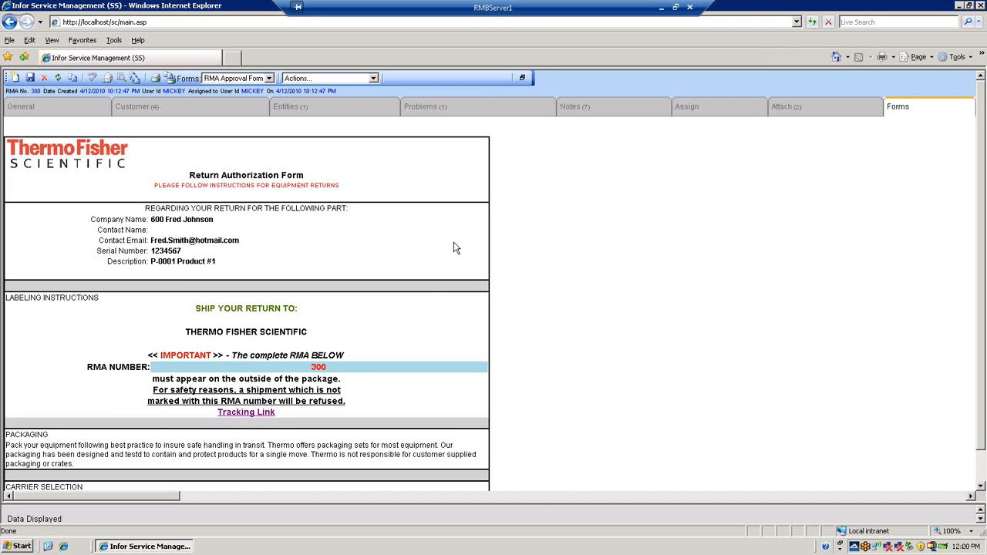
View the RMA's status inquiry through the form's tracking link, and review the actions available for the RMA
click(247, 414)
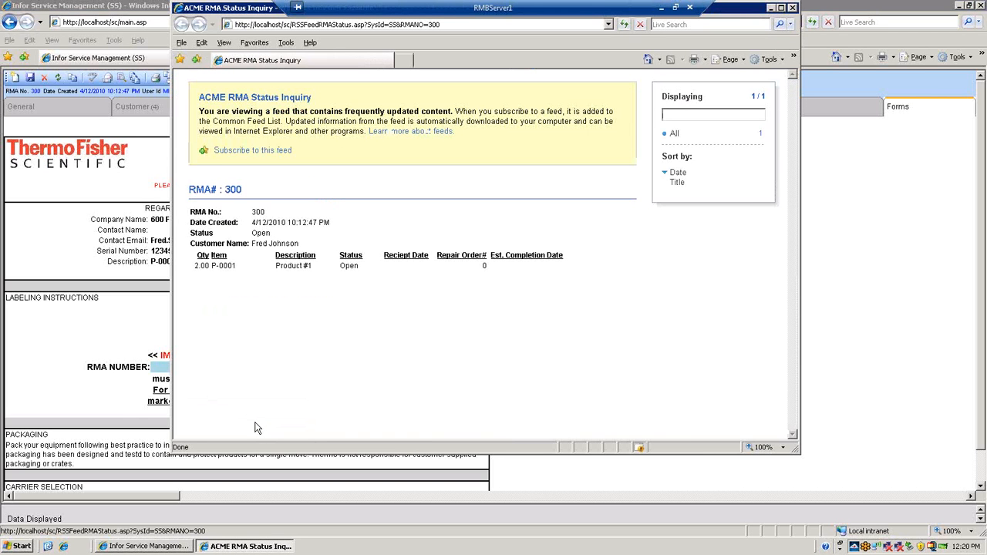
click(793, 8)
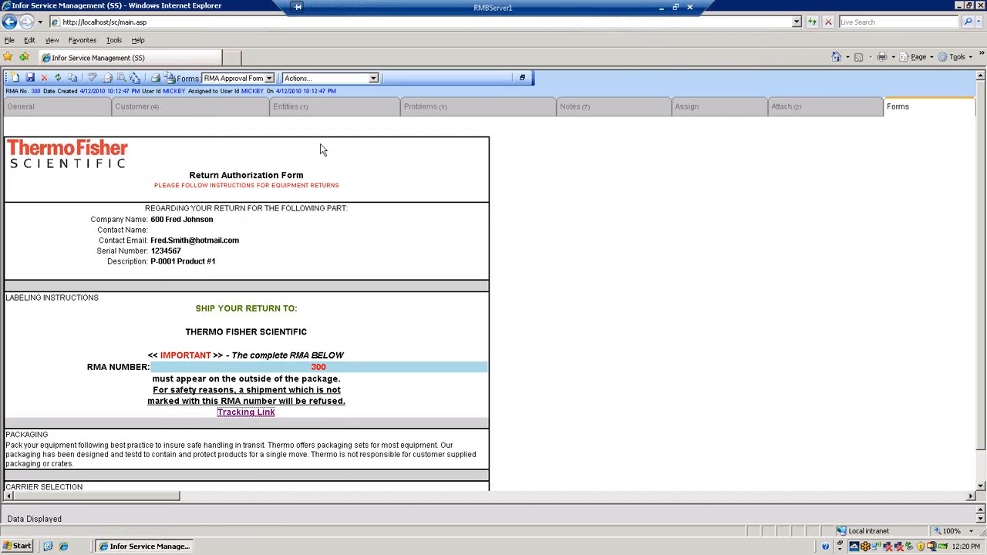
click(372, 78)
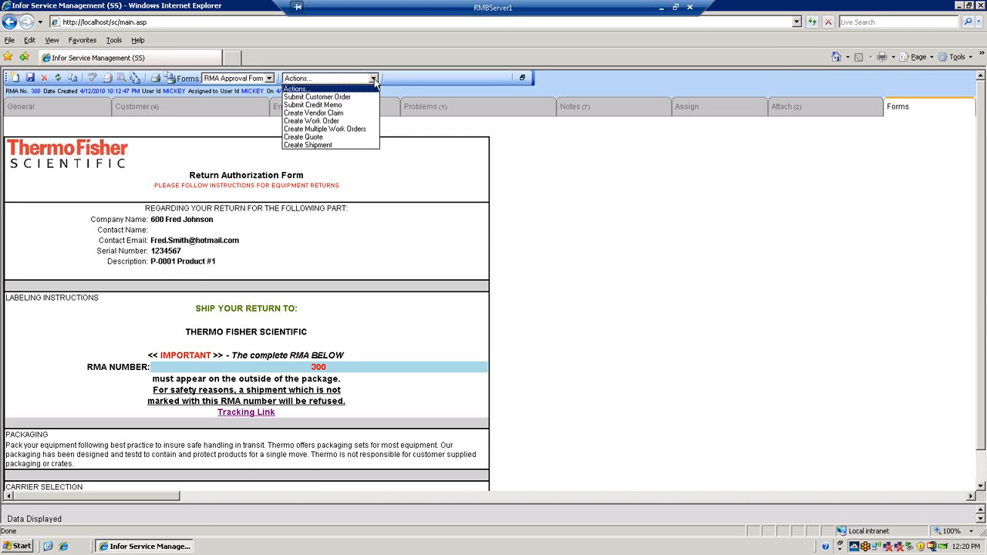
click(398, 84)
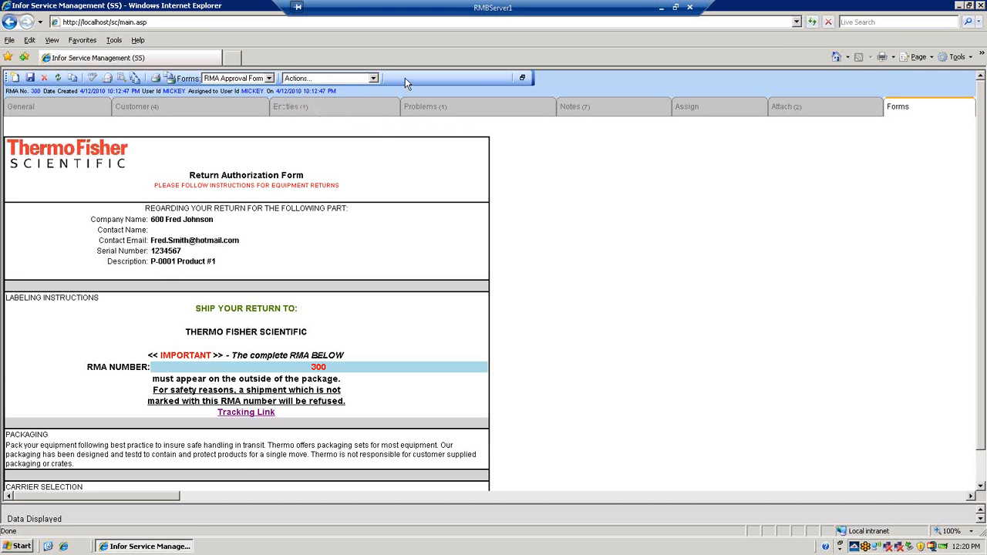
Load the list of work orders, open the one with subject Overhaul B3N00710 and enlarge its detail form to fill the window
click(522, 78)
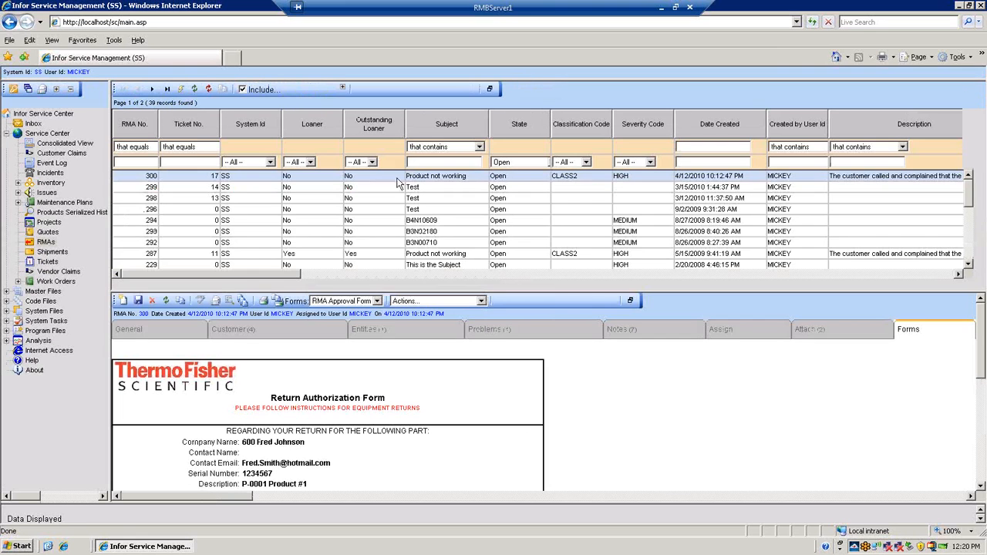
click(56, 281)
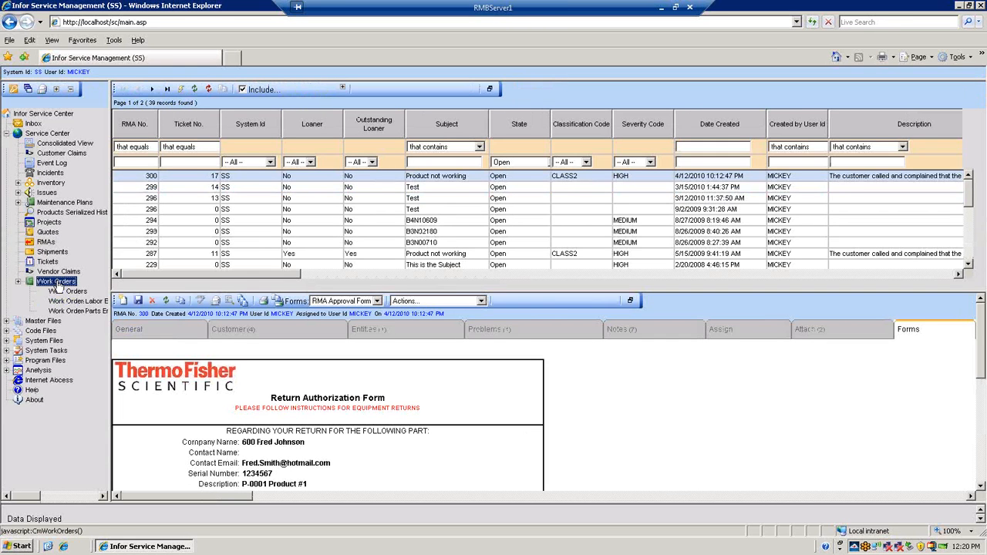
click(61, 290)
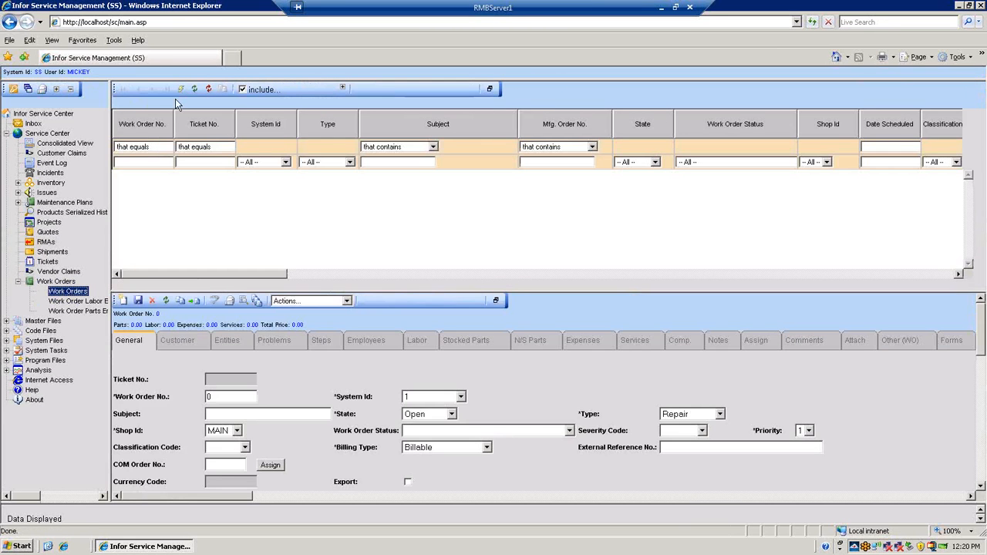
click(179, 90)
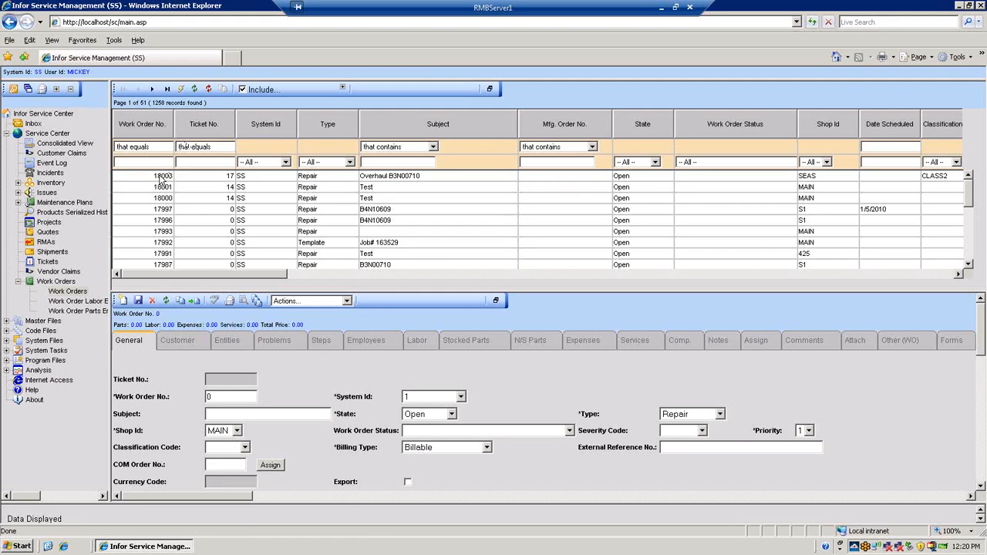
click(160, 178)
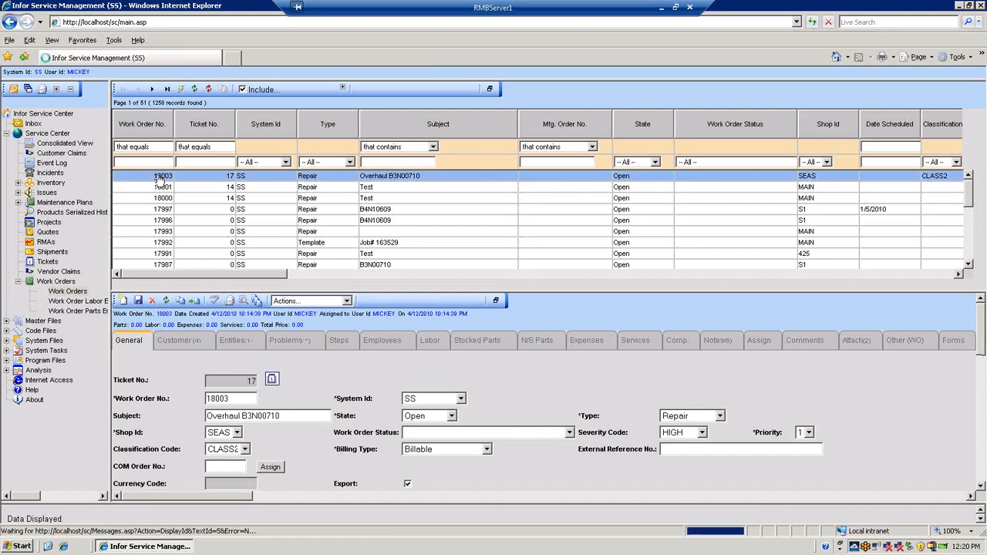
click(497, 301)
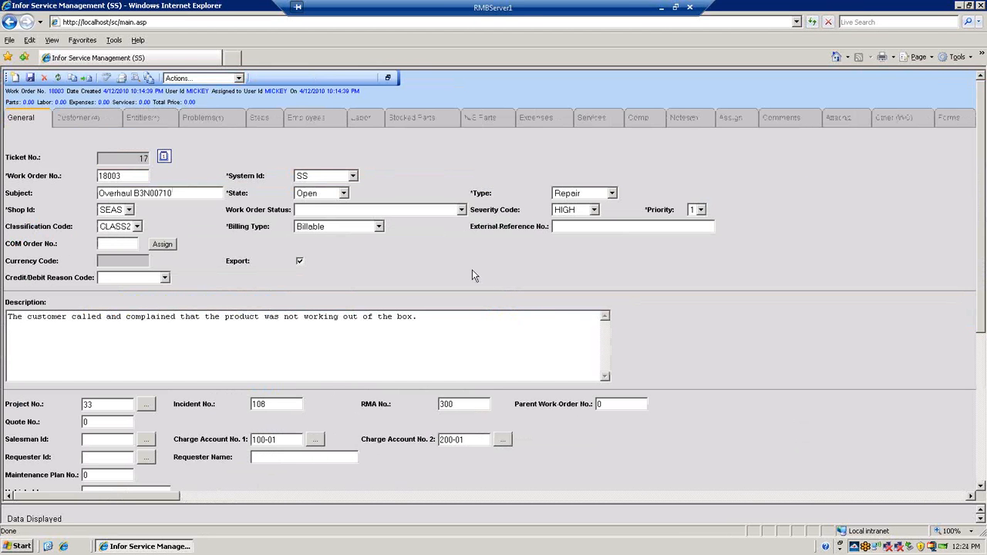
Show area assignments for the work order's employees, limit them by postal code, and expand the search to the area level
click(326, 122)
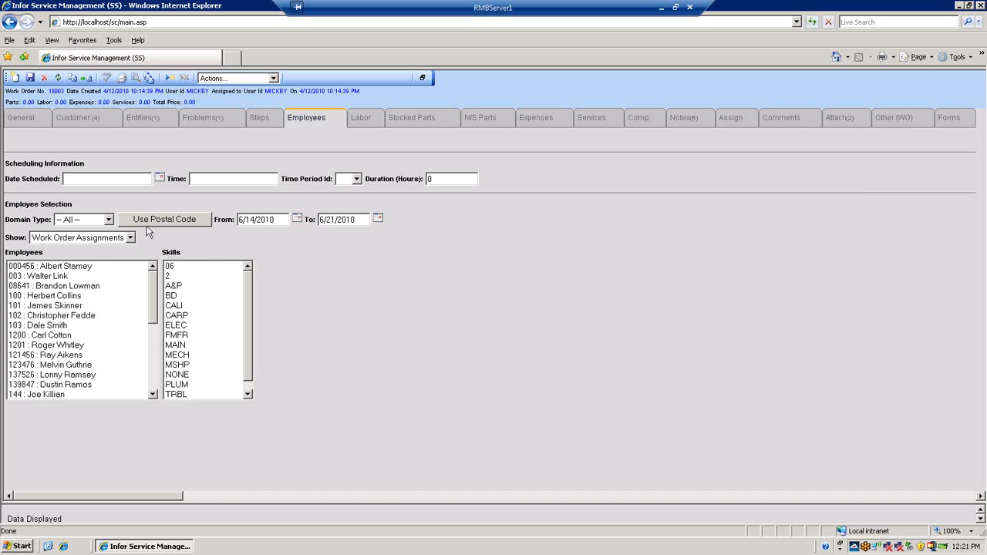
click(130, 237)
click(131, 256)
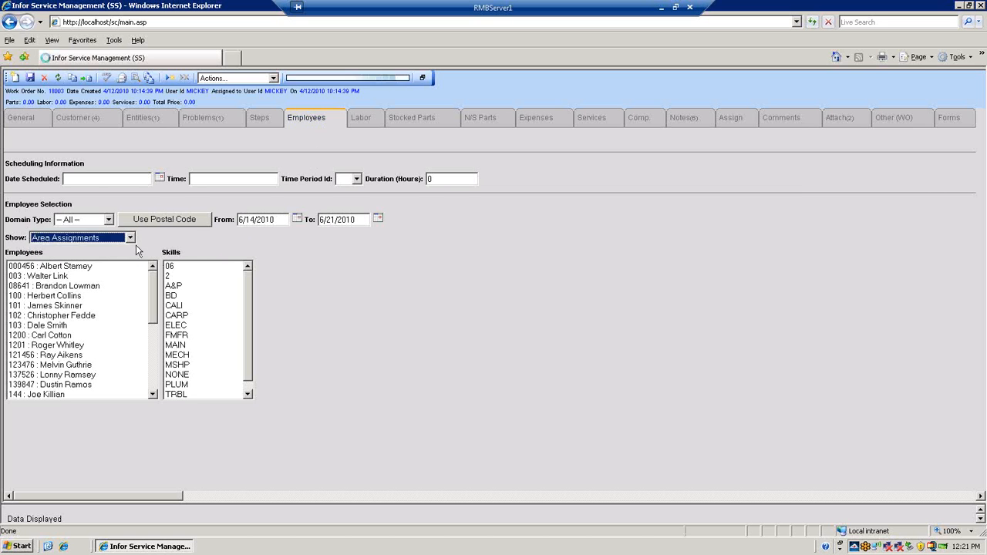
click(172, 225)
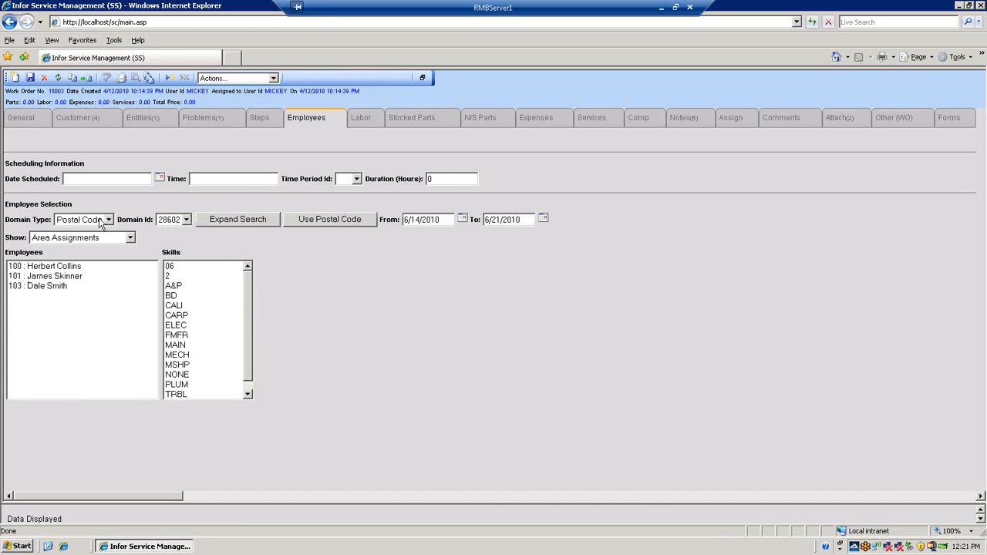
click(230, 222)
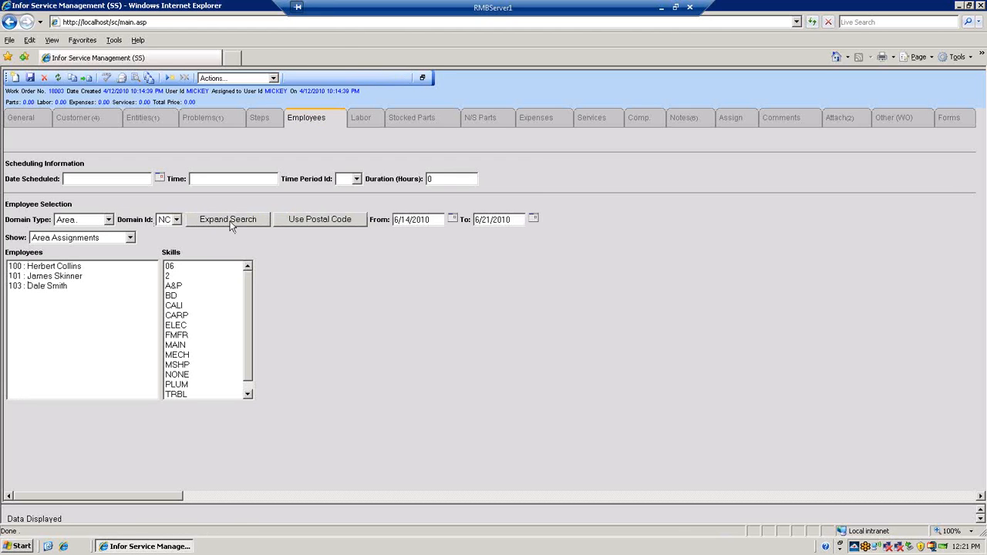
Review the available domain types and temporarily filter the area's employees by the ELEC skill
click(109, 220)
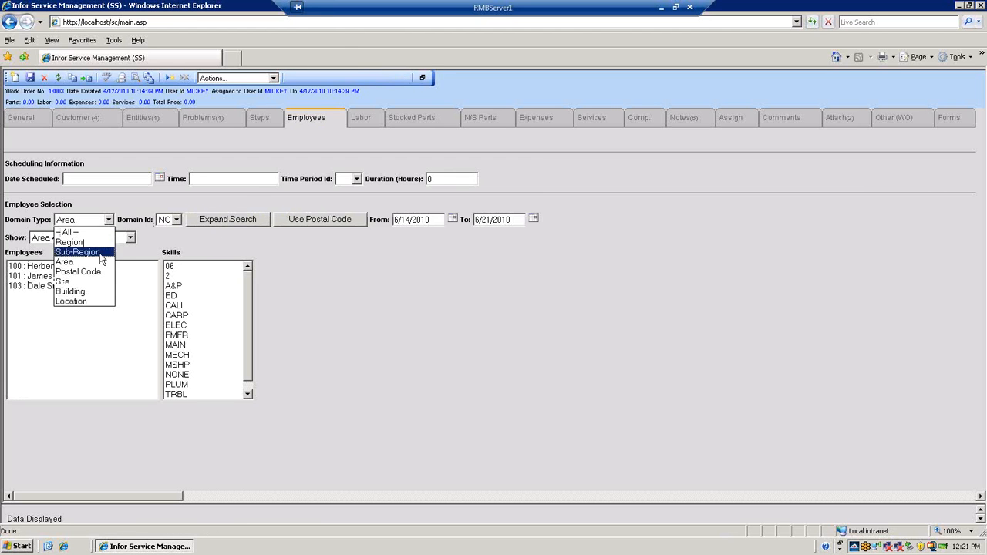
click(132, 202)
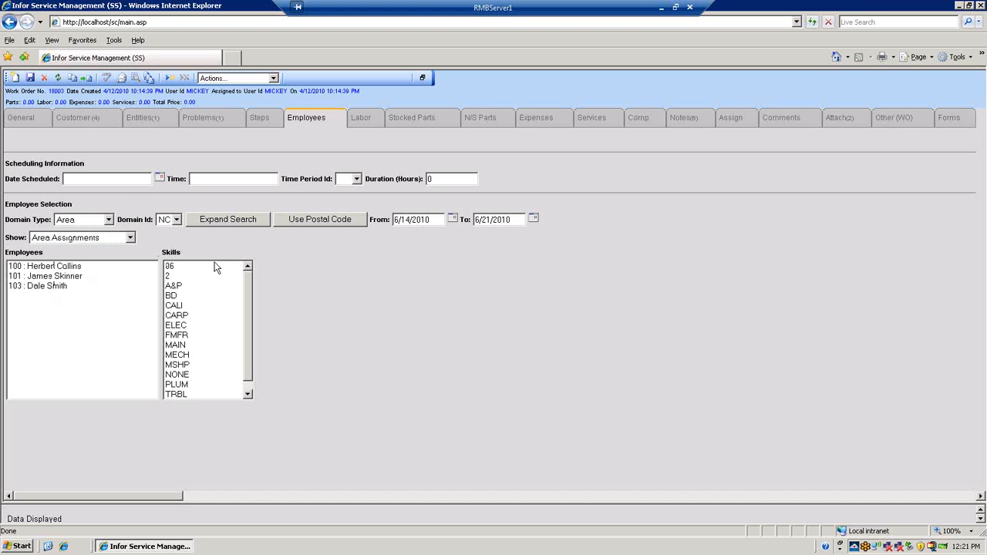
click(185, 327)
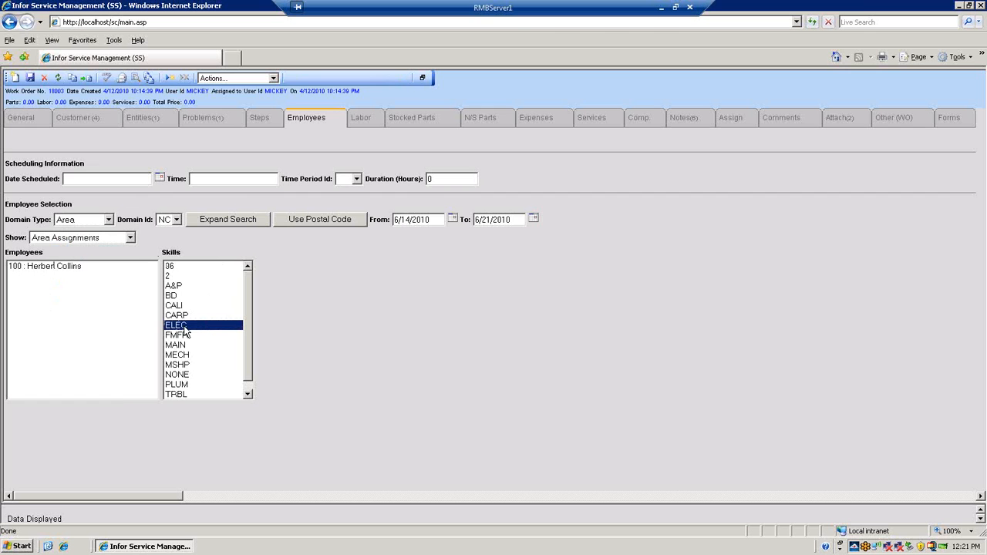
ctrl+click(184, 328)
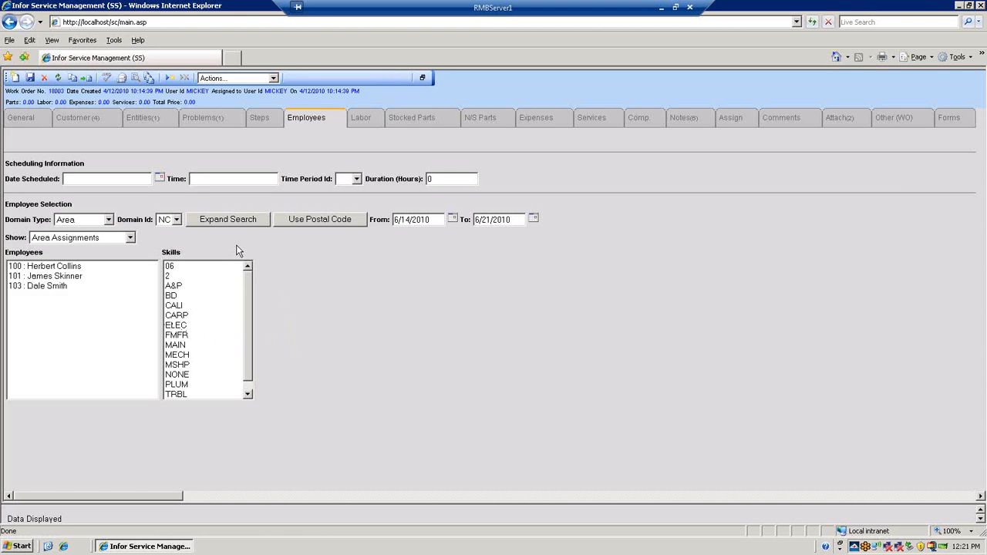
Display the availability of all three listed employees and schedule the first one for Tuesday 6/15/2010 AM
click(64, 270)
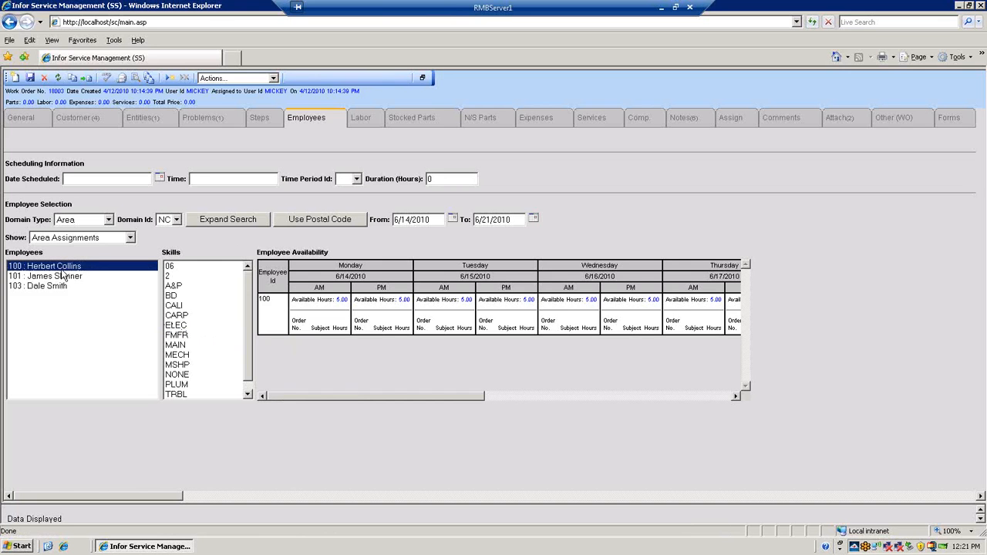
ctrl+click(61, 277)
ctrl+click(54, 290)
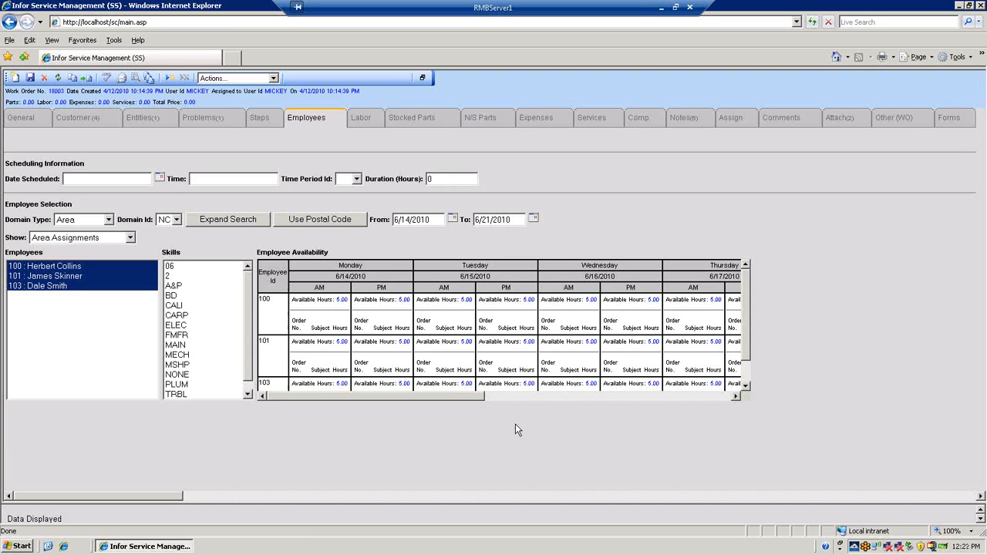
click(454, 324)
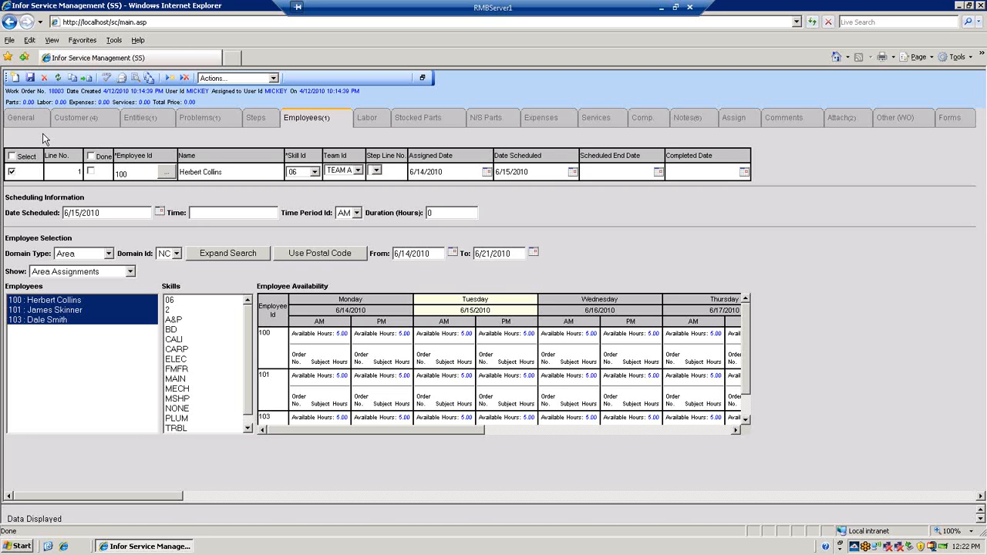
Compare the work order's available actions before and after setting its type to Manufacturing
click(273, 78)
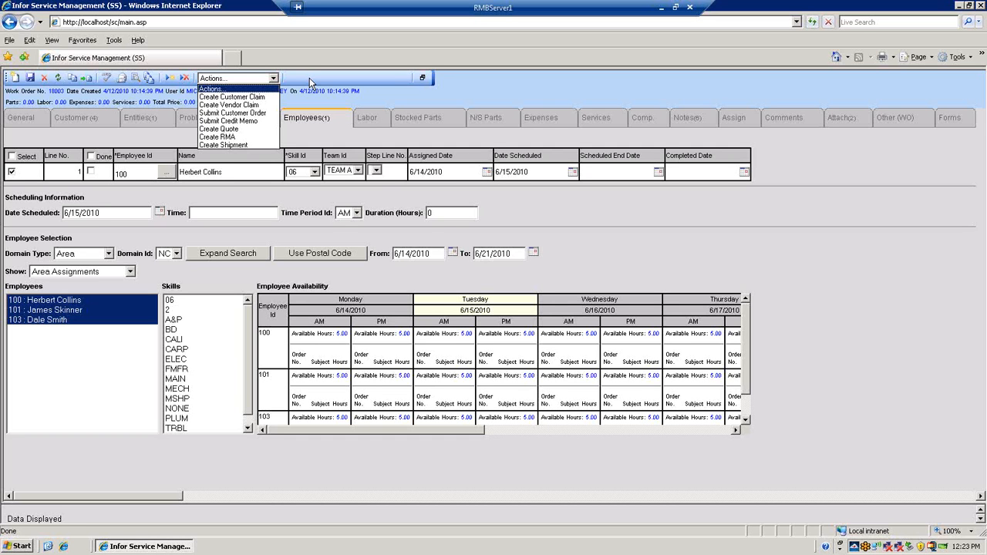
click(310, 83)
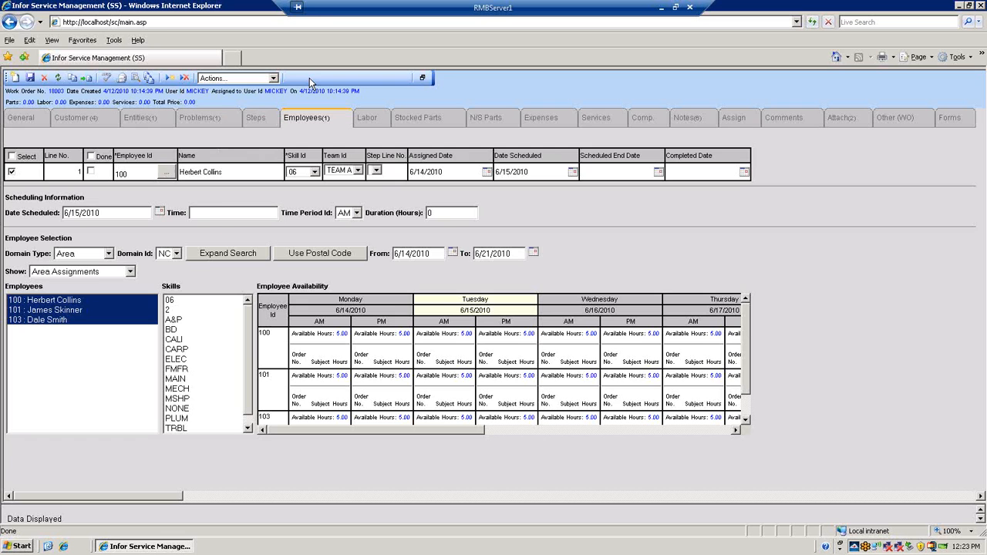
click(34, 123)
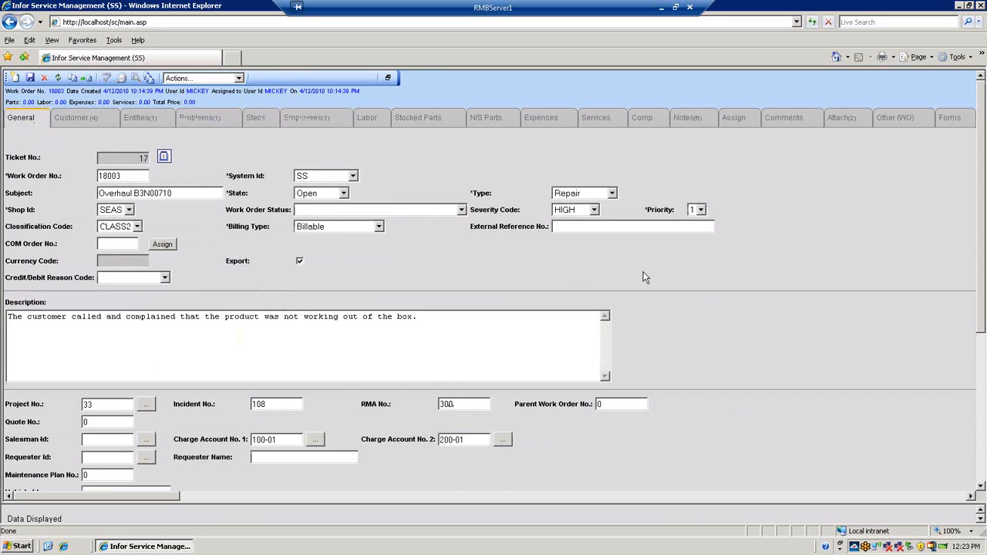
click(612, 193)
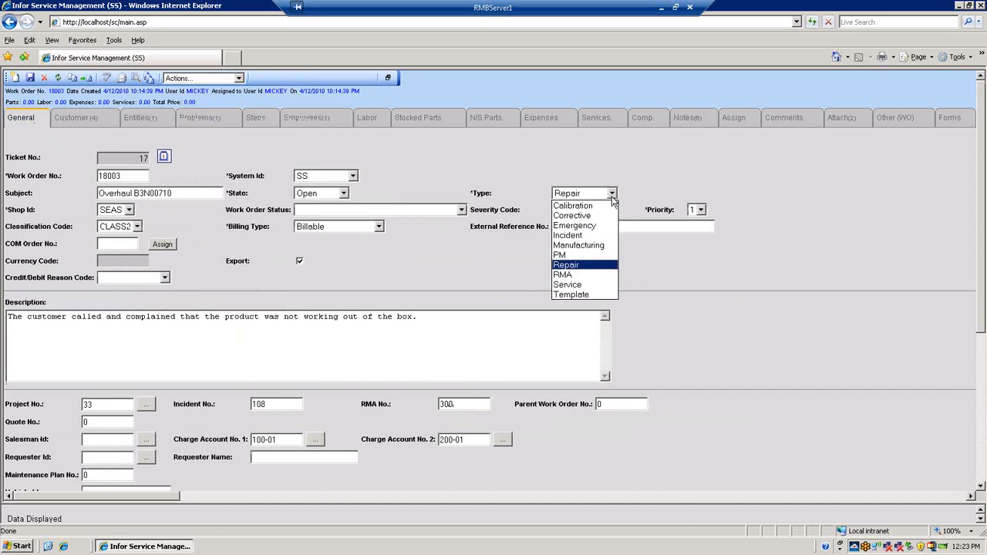
click(594, 247)
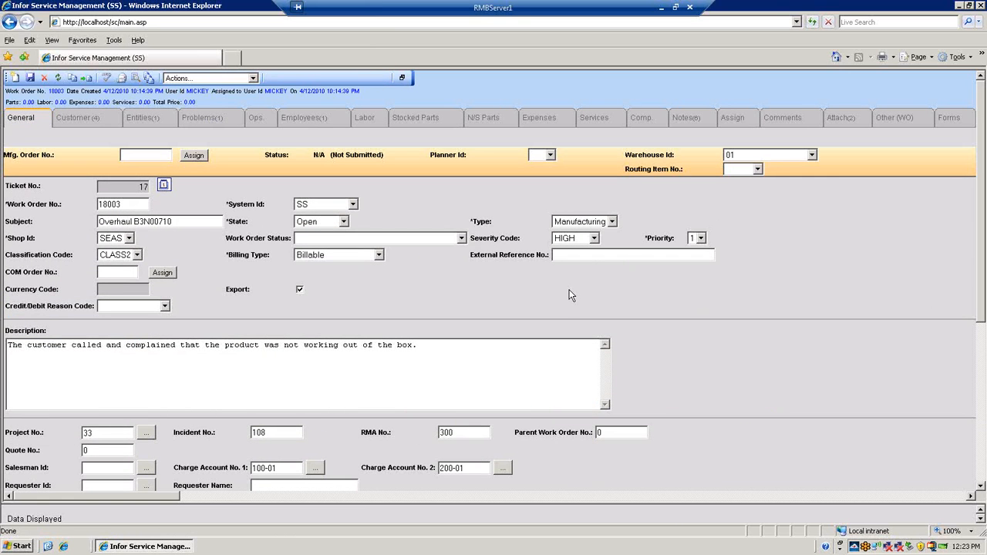
click(253, 77)
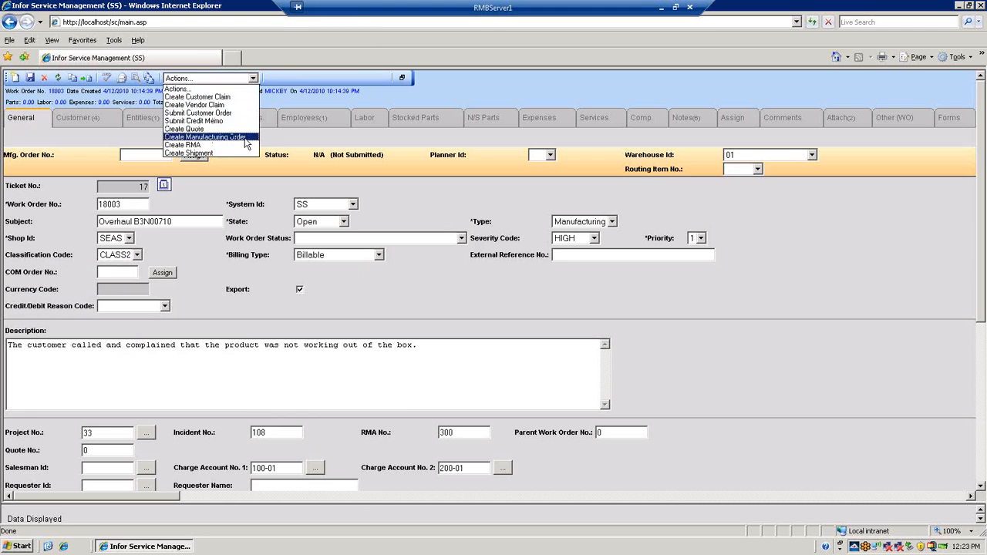
click(299, 79)
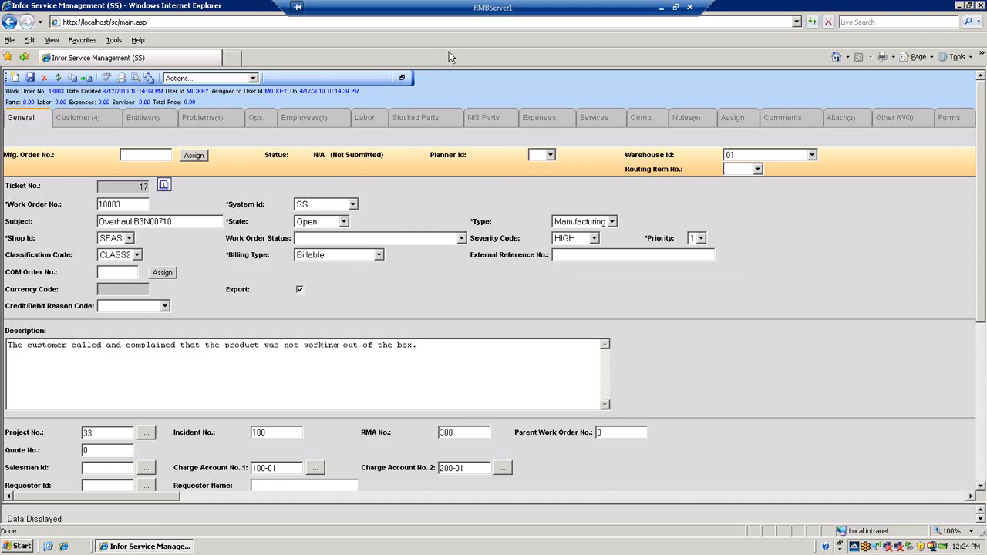
Leave the work order without saving its changes and display the Product Return Rates forecast in the maximized detail view
click(402, 78)
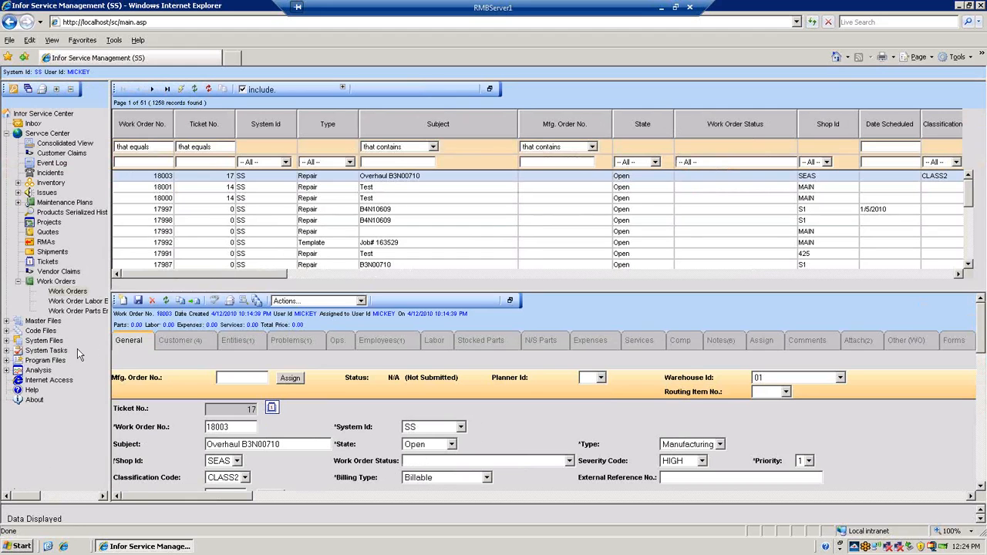
click(7, 371)
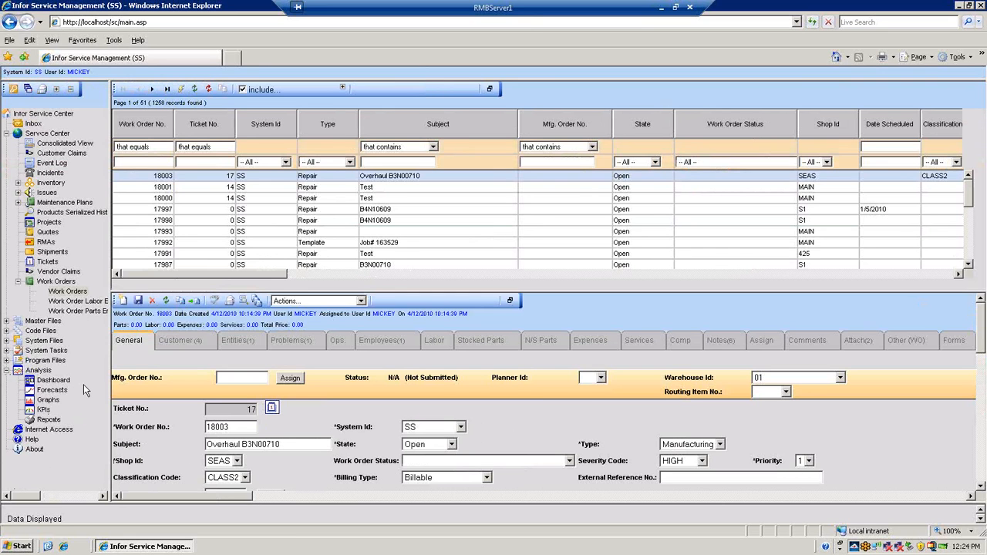
click(49, 391)
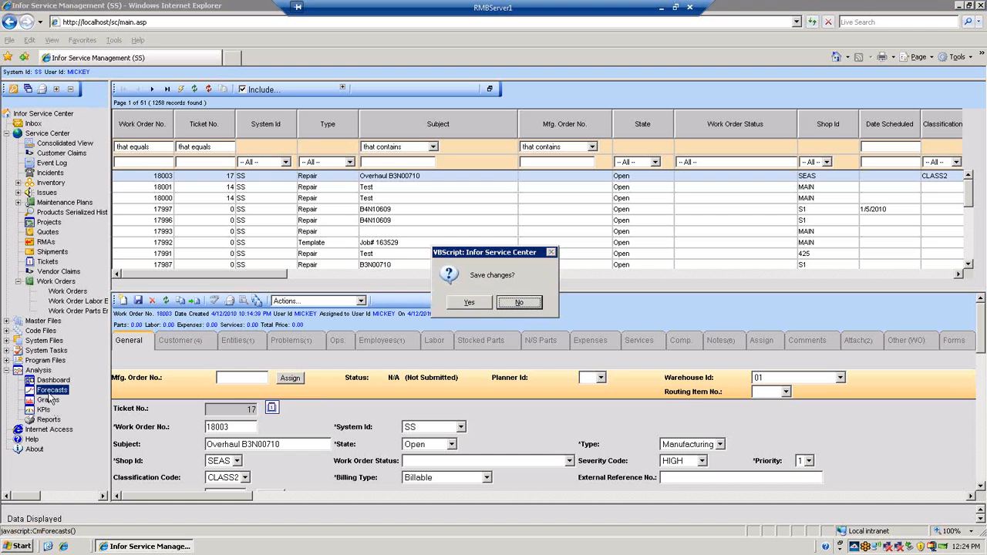
click(517, 303)
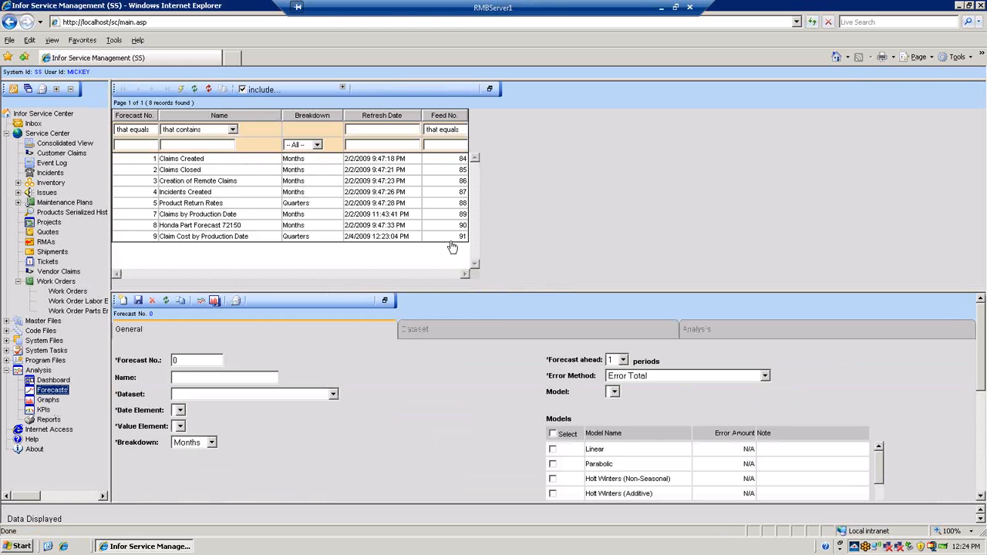
click(203, 206)
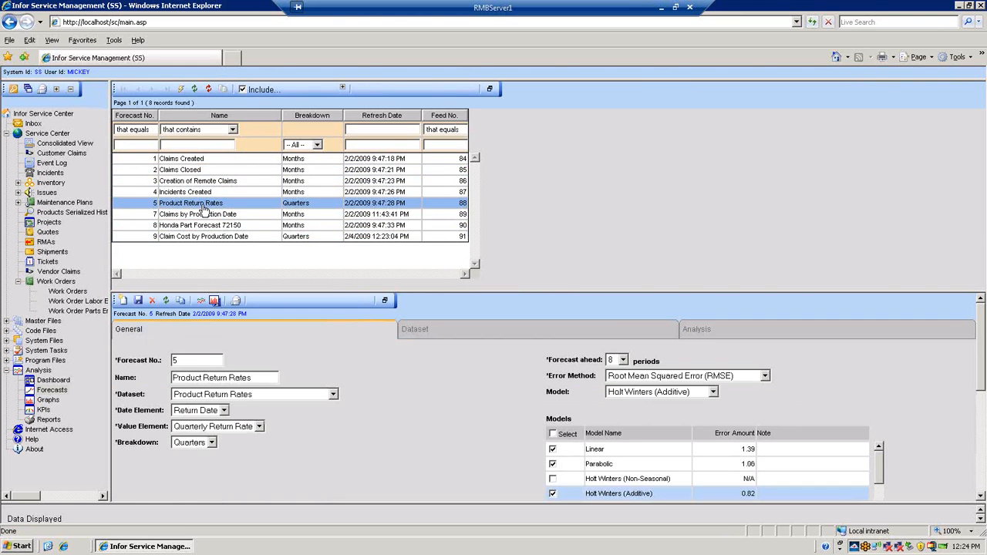
click(385, 302)
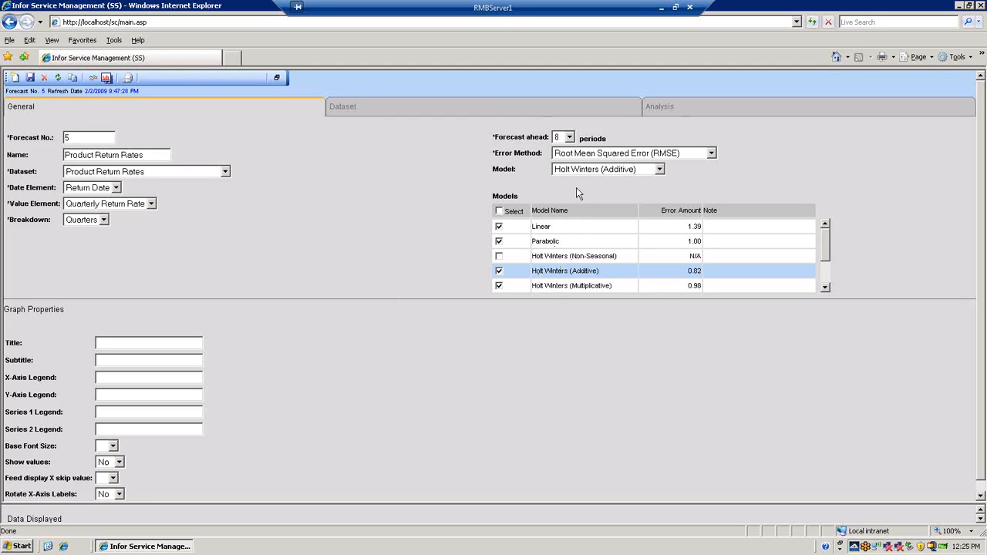
Examine the forecast's analysis graph, switch its model to Parabolic, and review the listed values through the predicted 2010 quarters
click(668, 116)
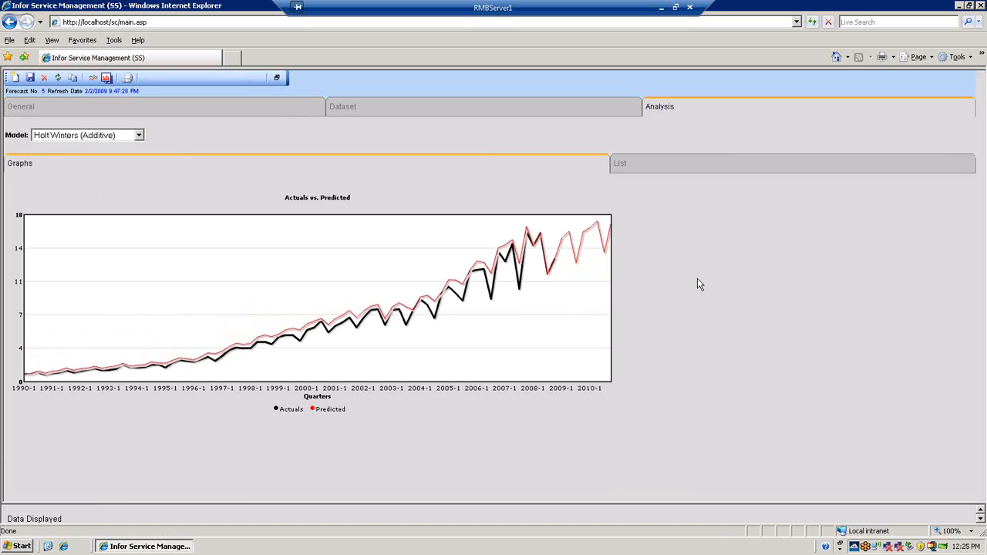
click(140, 135)
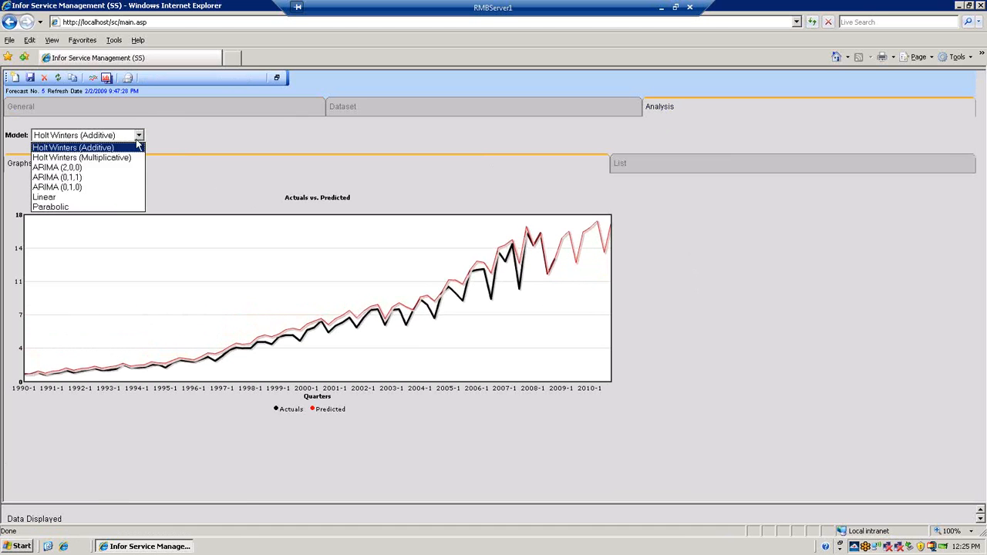
click(96, 206)
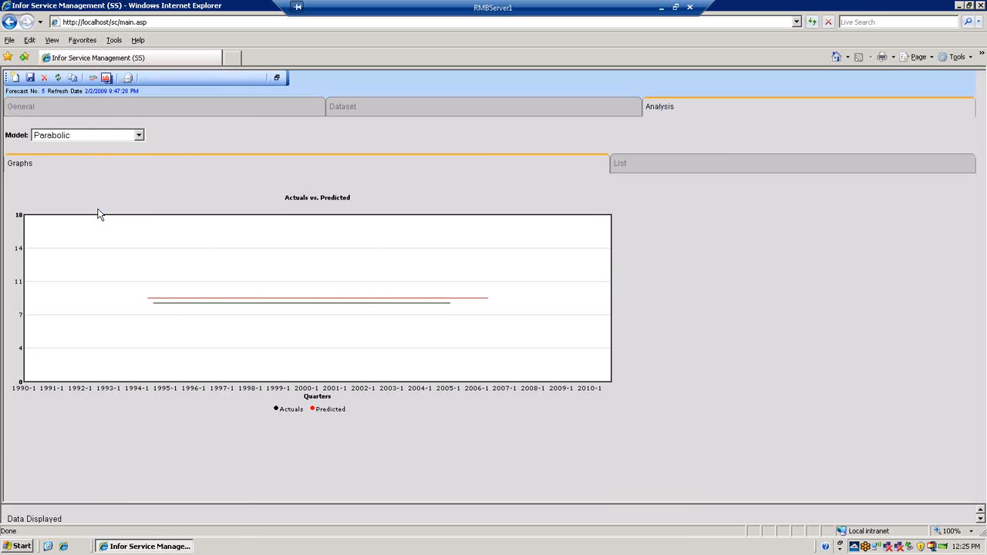
click(697, 170)
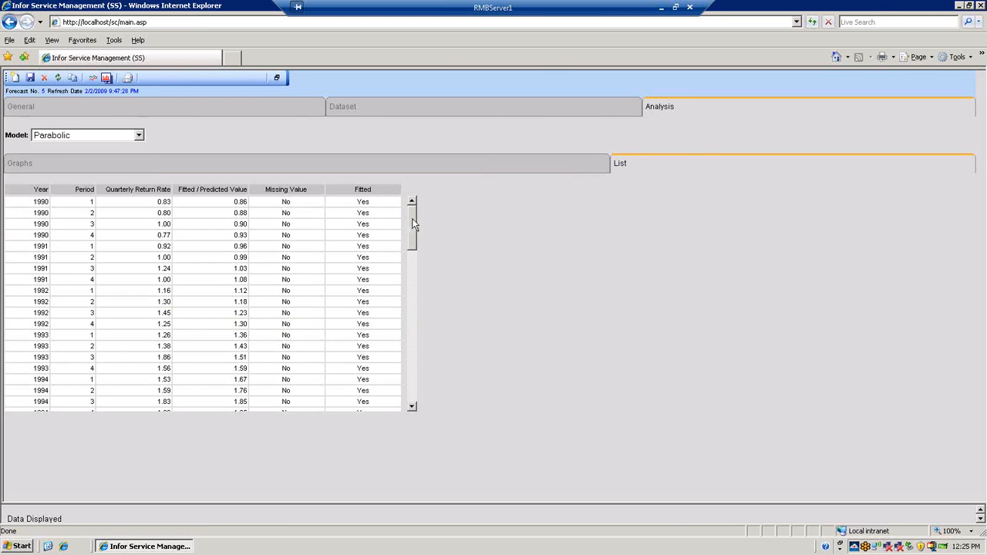
drag(415, 223, 401, 383)
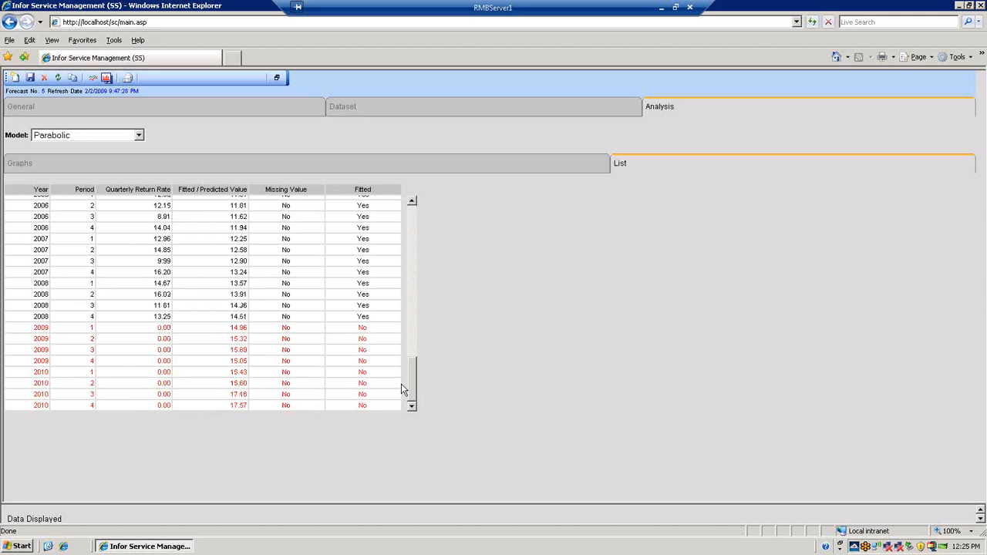
click(277, 77)
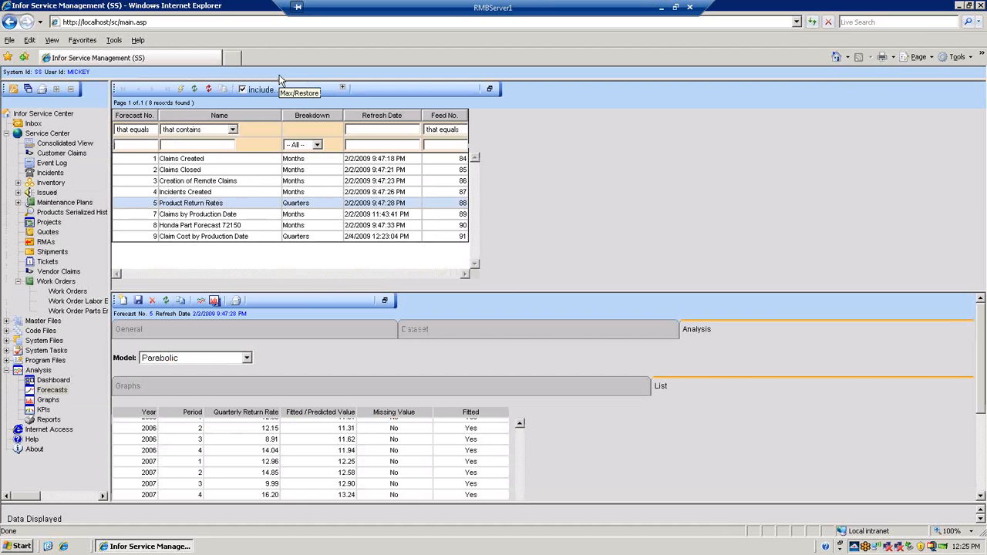
Open the dashboard area in the maximized view and display the Workbench dashboard
click(53, 381)
click(506, 301)
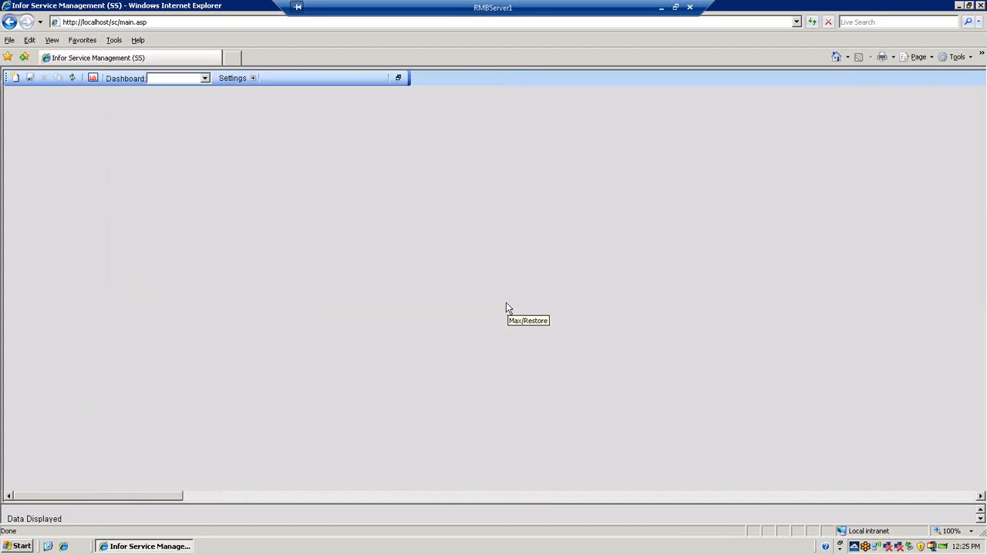
click(205, 79)
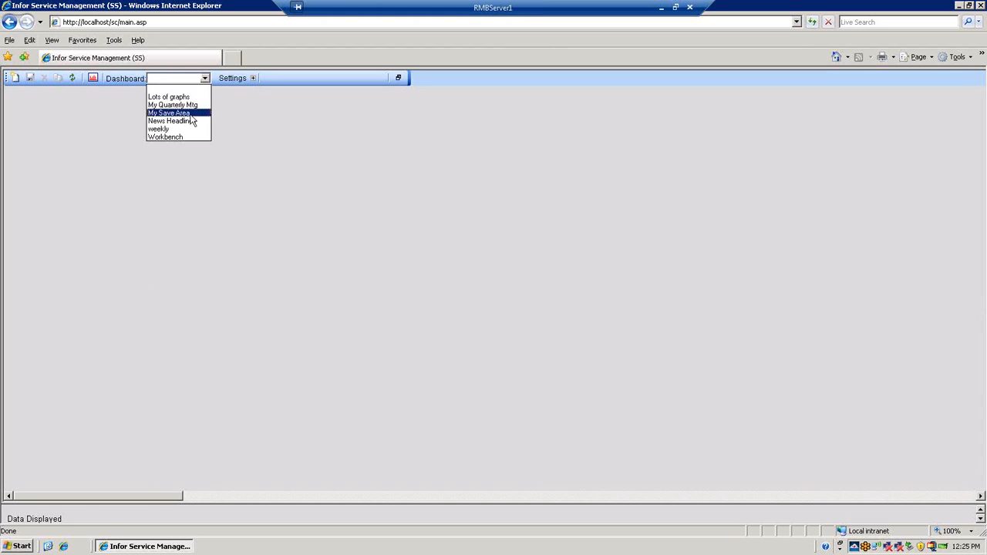
click(179, 138)
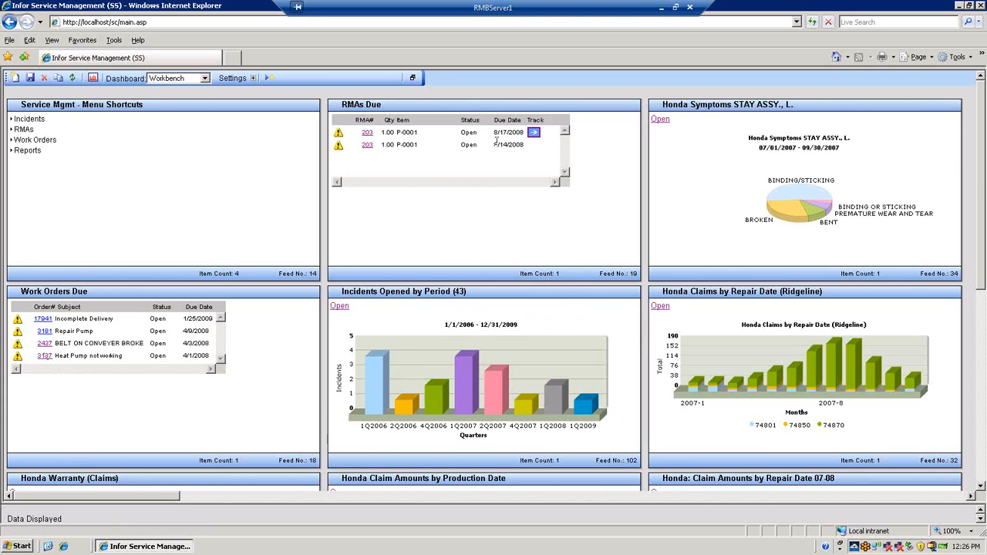
Switch to the Lots of graphs dashboard and move the Honda Claims 07-08 and Honda: Claim Comparison 03-08 panels to the first row
click(206, 79)
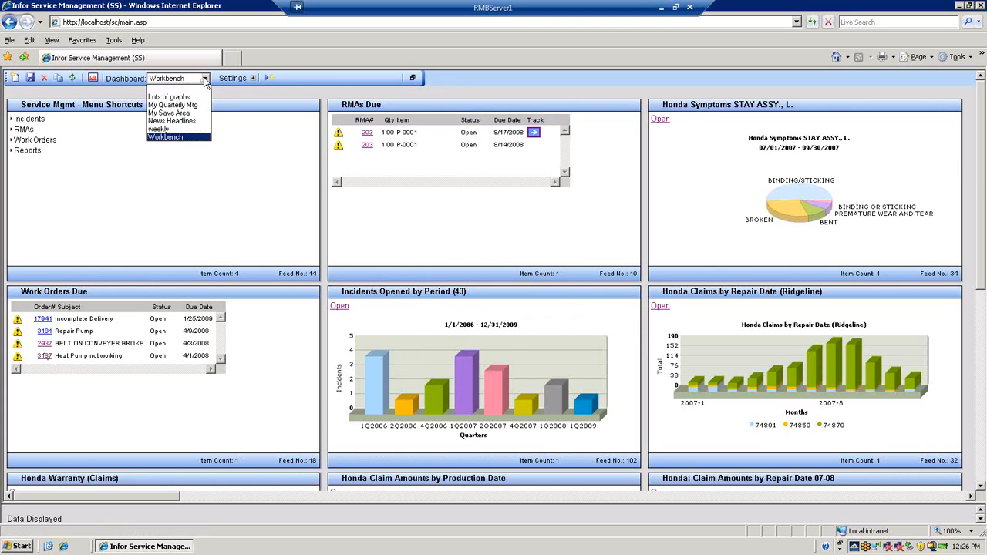
click(184, 87)
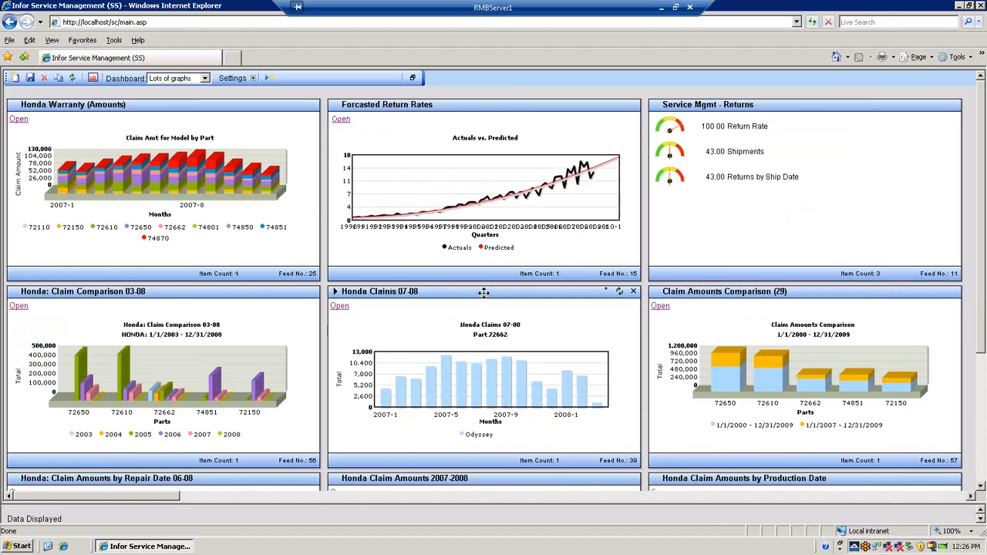
drag(487, 284, 487, 107)
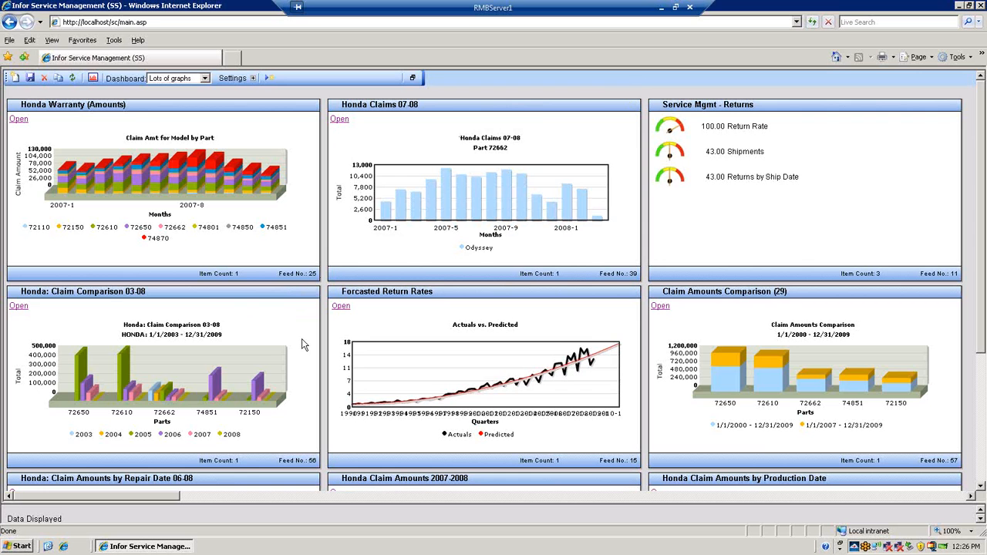
drag(186, 289, 180, 109)
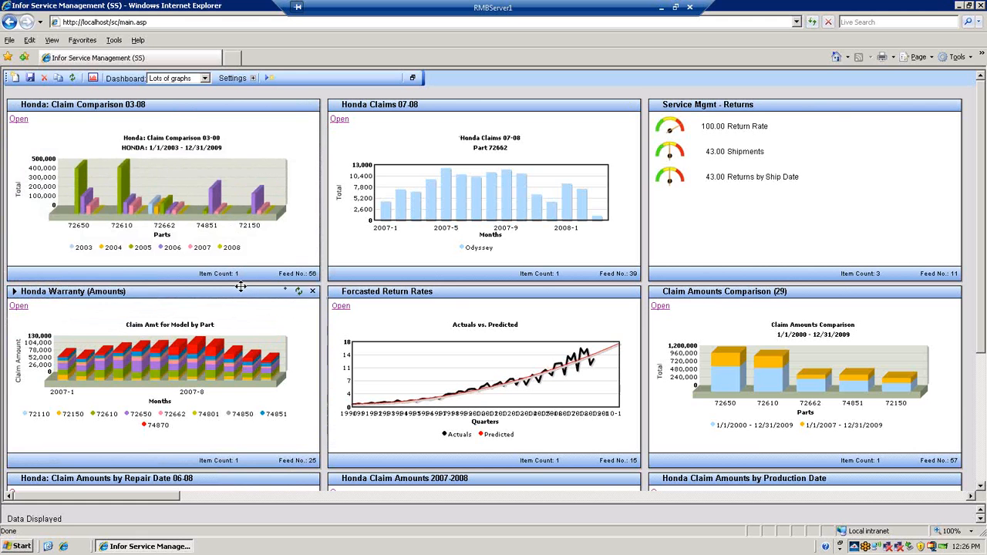
Drill down from the Honda: Claim Comparison 03-08 graph into part 72610's claims, view the 3/15/2005 SHORT CIRCUIT claim, and close both lookup windows
click(18, 119)
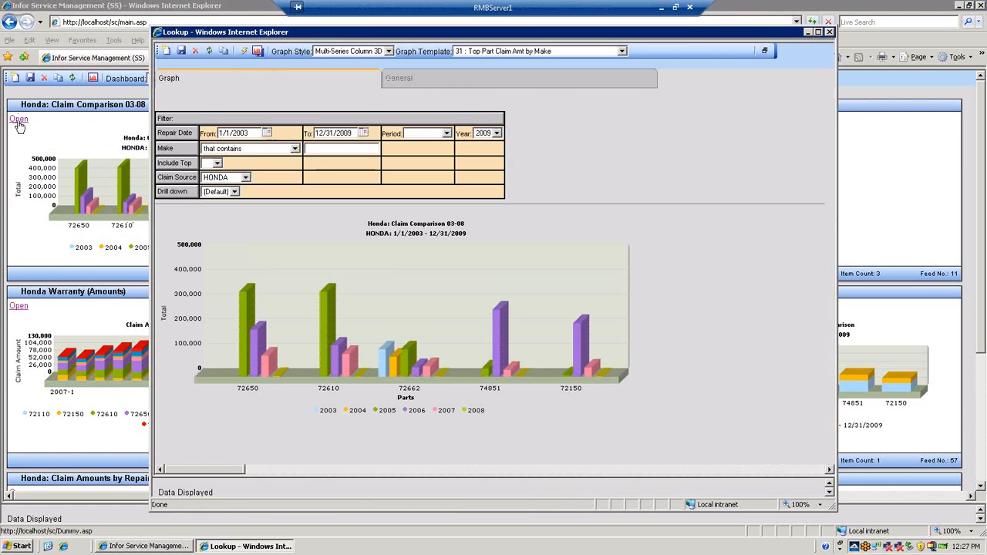
click(327, 322)
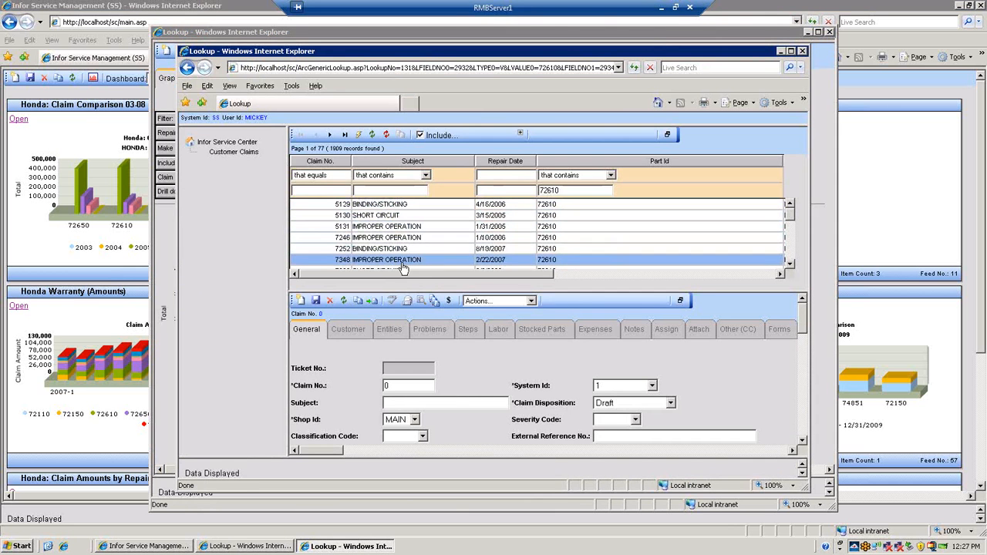
click(364, 217)
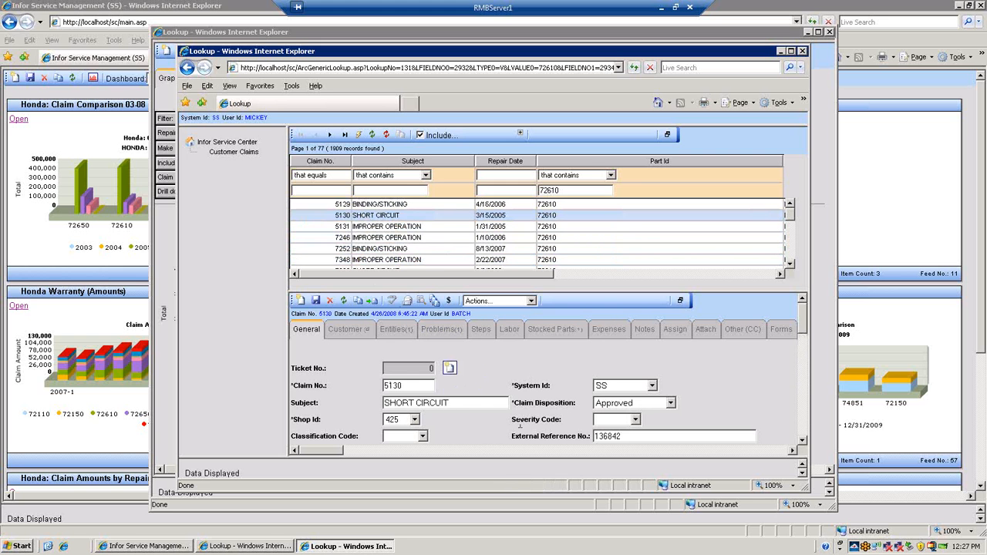
click(680, 300)
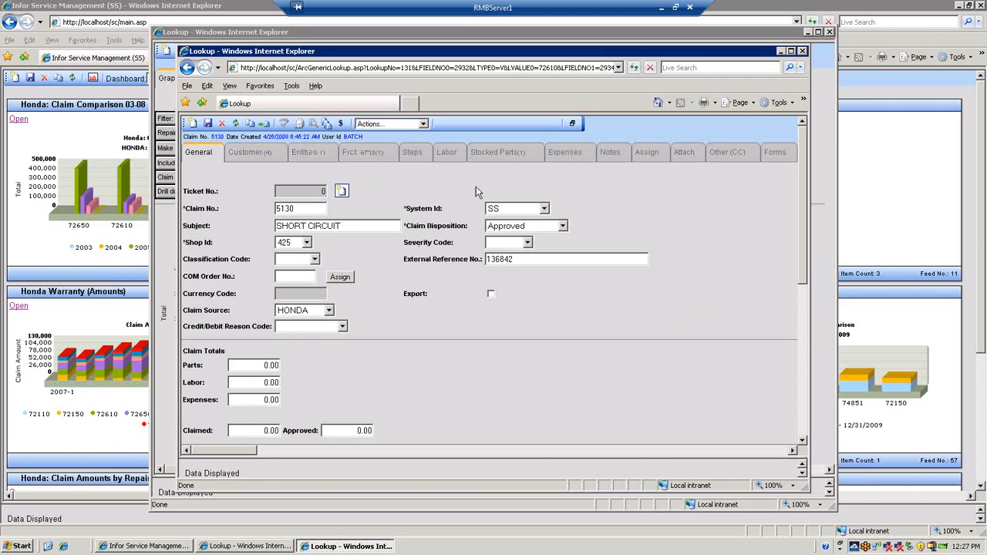
click(802, 51)
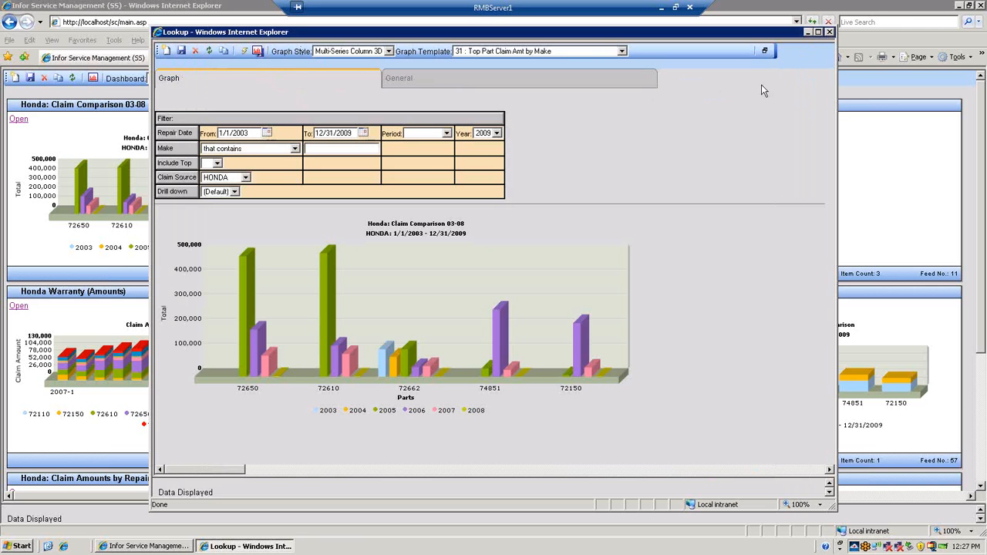
click(830, 32)
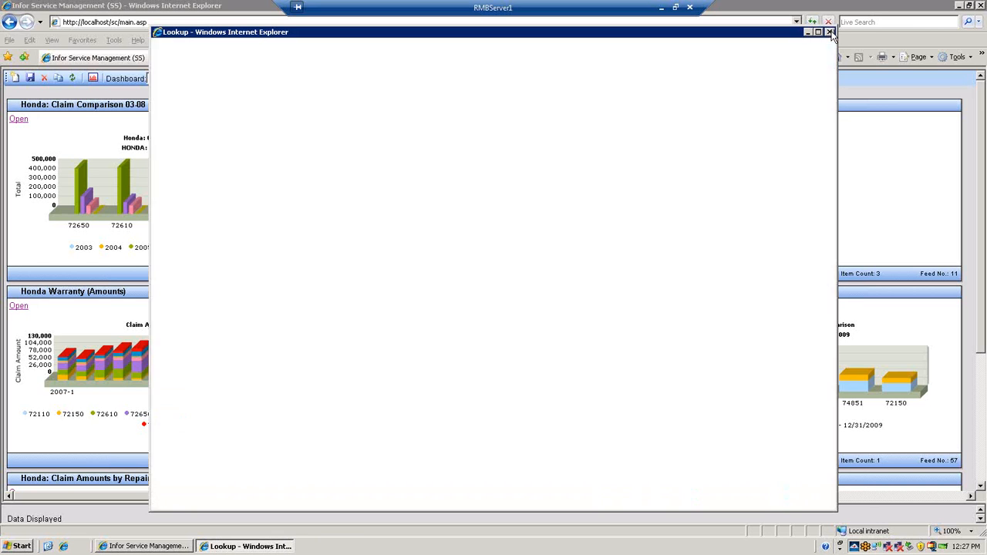